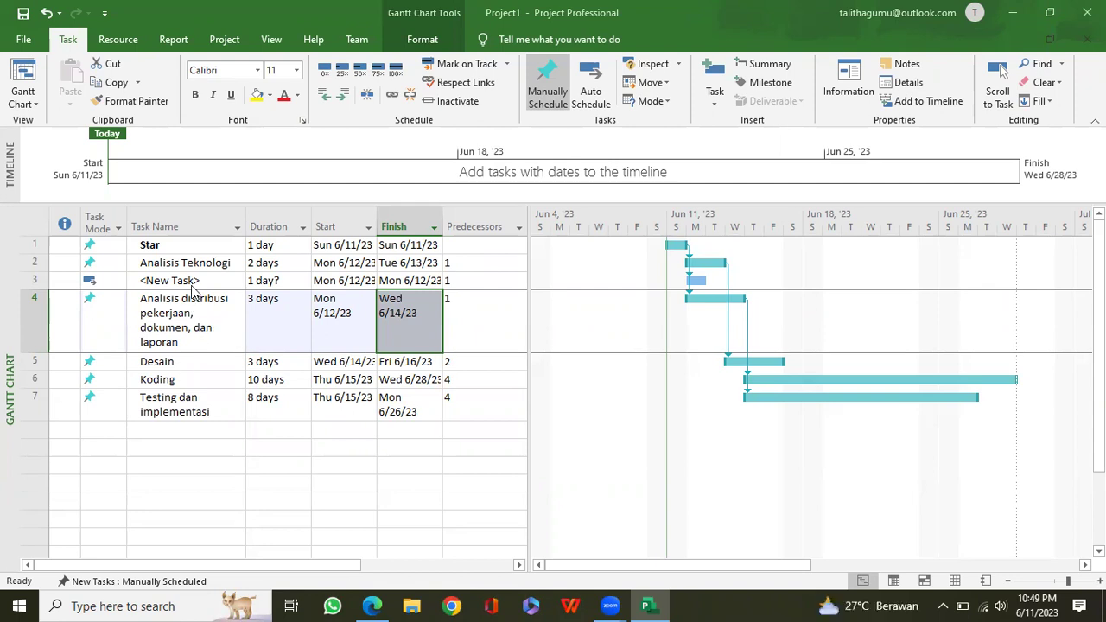
Step: Delete the <New Task> row between Analisis Teknologi and the Analisis distribusi pekerjaan task
left_click(197, 281)
right_click(222, 282)
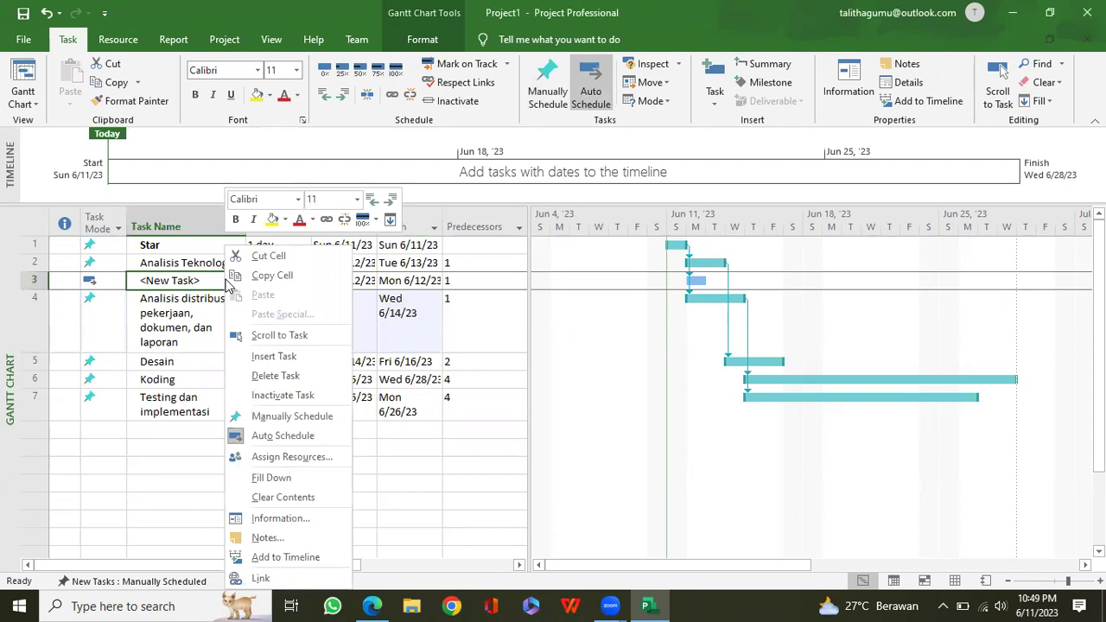
left_click(293, 377)
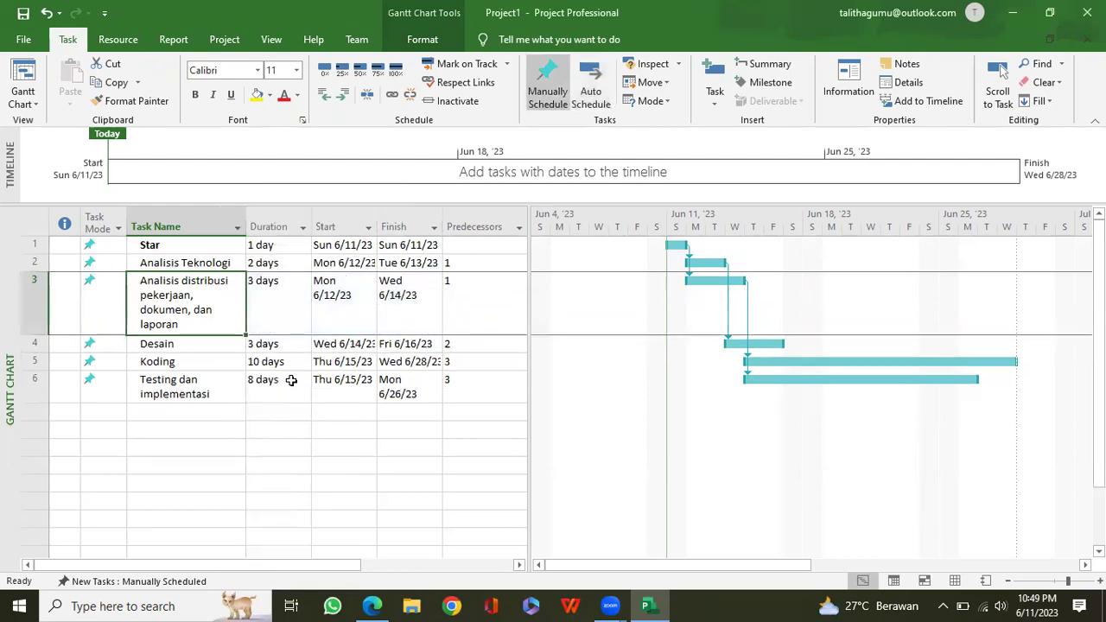
left_click(264, 413)
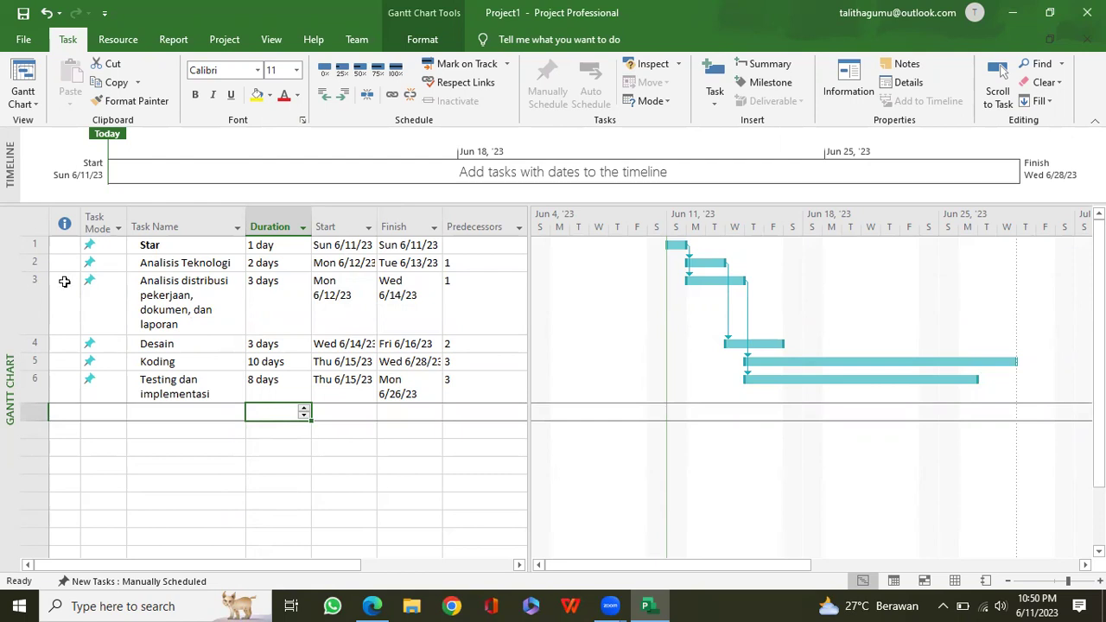
Step: Insert a new task above the Analisis distribusi pekerjaan, dokumen, dan laporan task
left_click(214, 263)
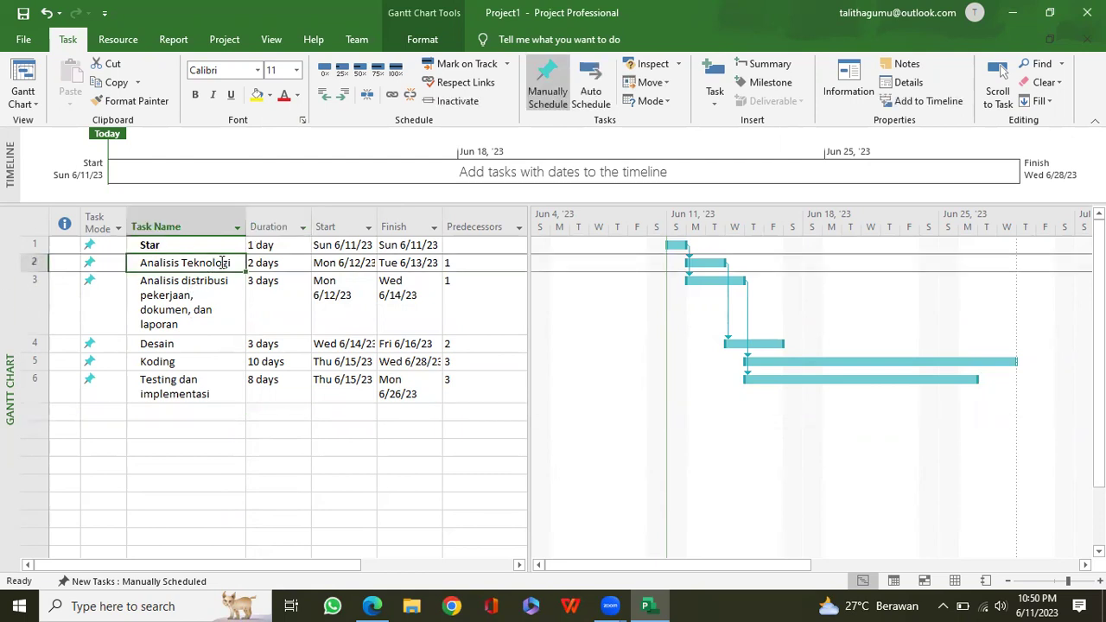
left_click(202, 295)
right_click(202, 294)
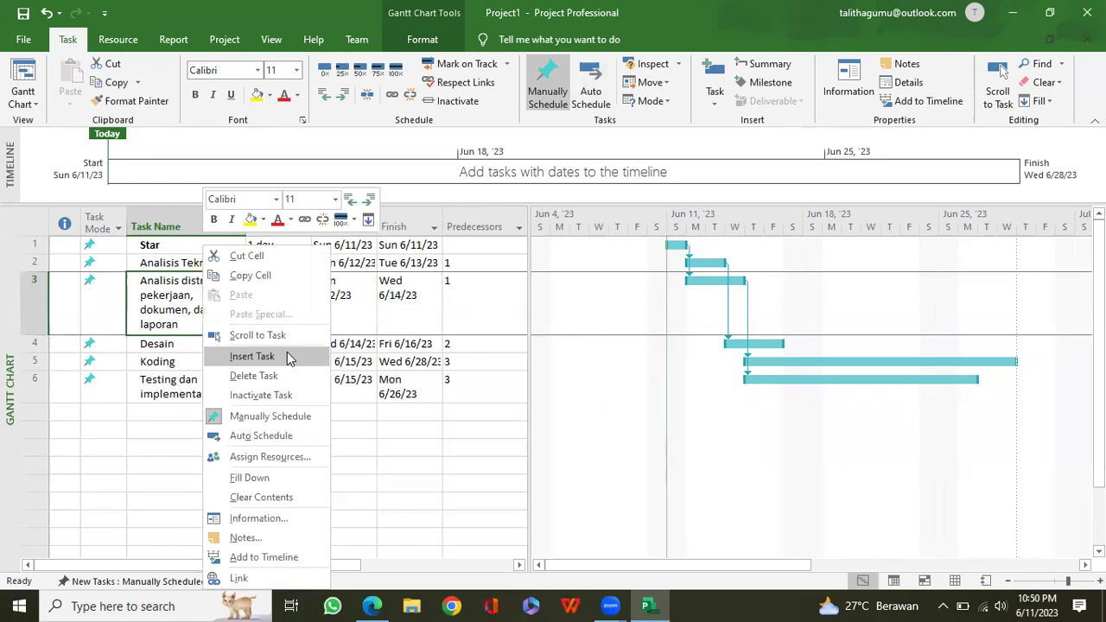
left_click(324, 108)
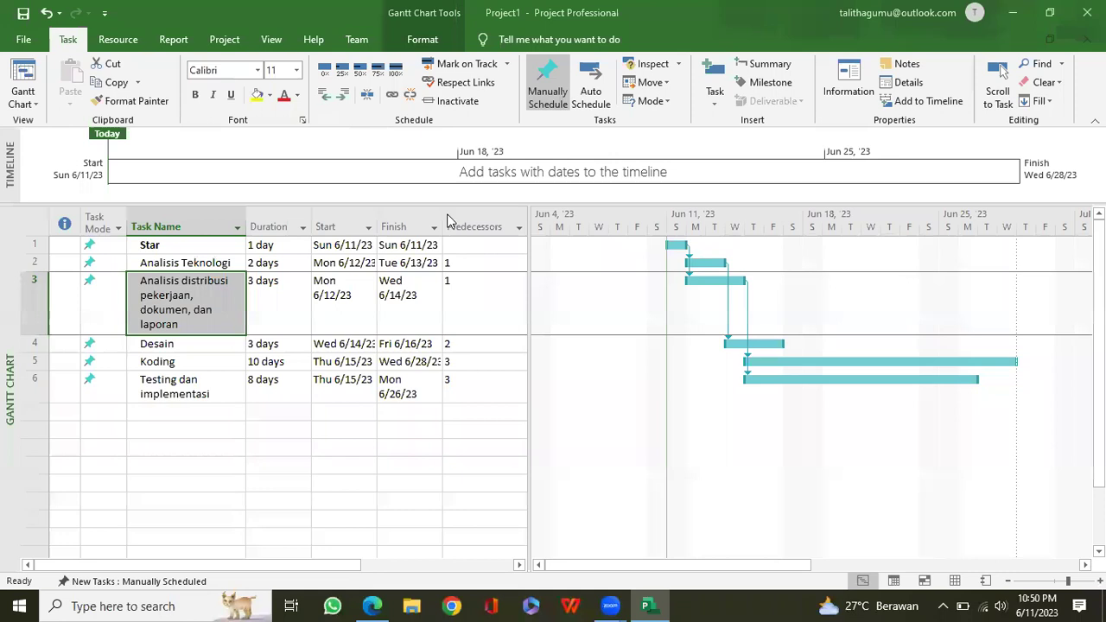
right_click(205, 300)
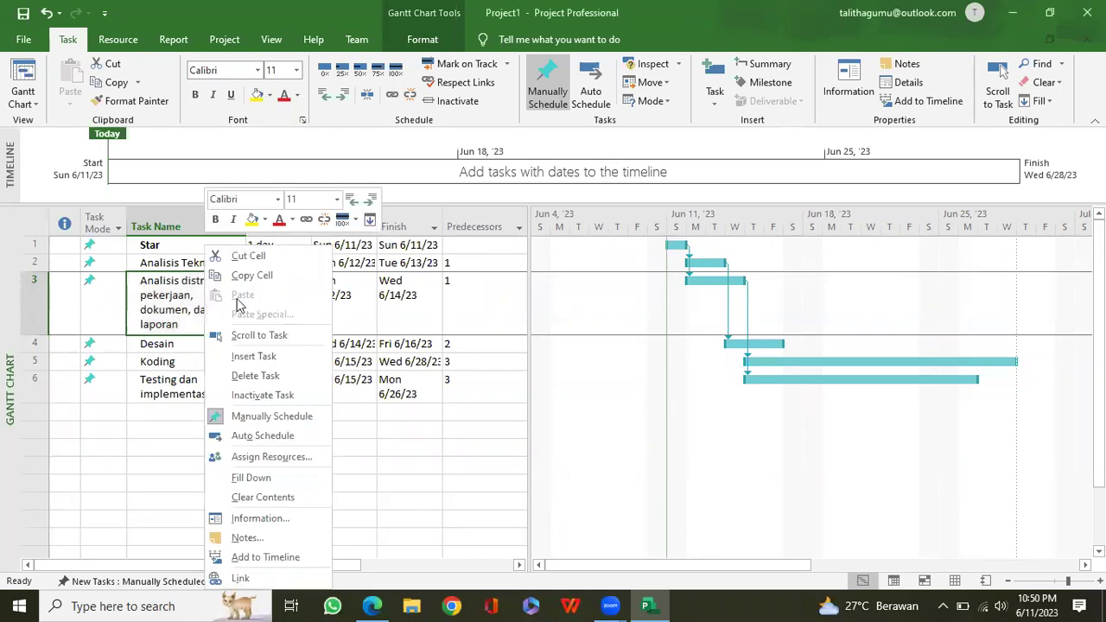
left_click(273, 359)
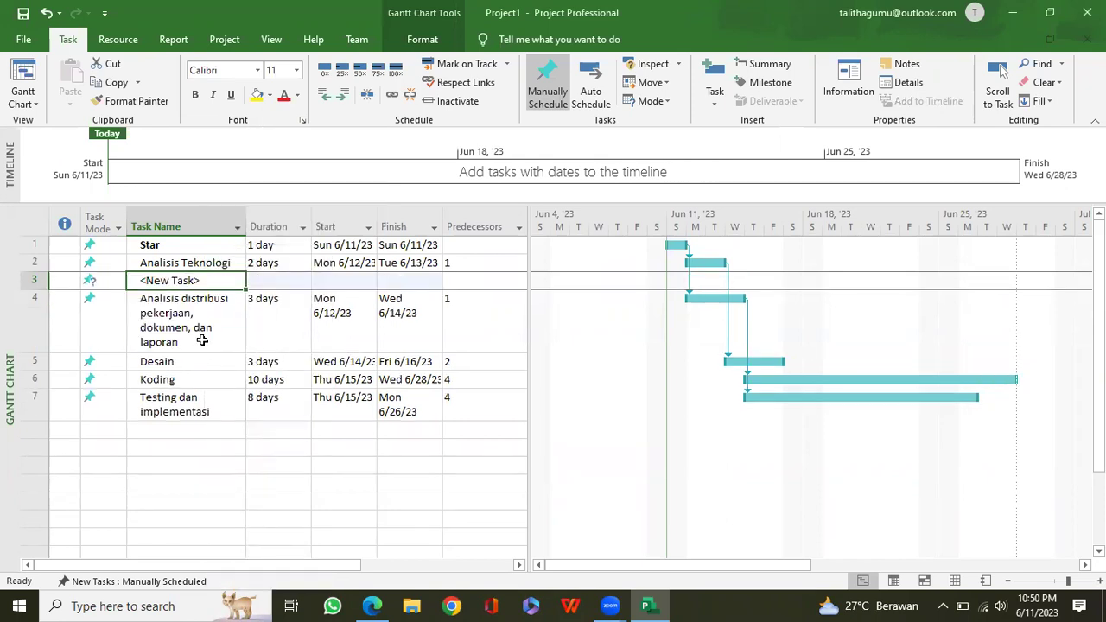
Step: Switch the new task to automatic scheduling and set its duration to a firm 1 day
right_click(214, 283)
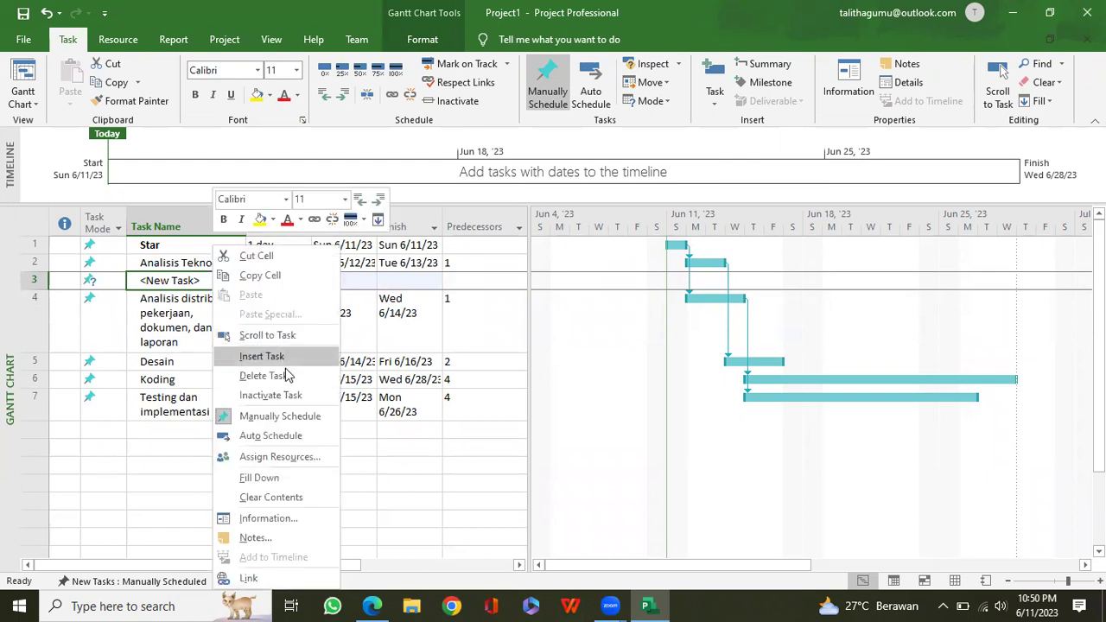
left_click(296, 435)
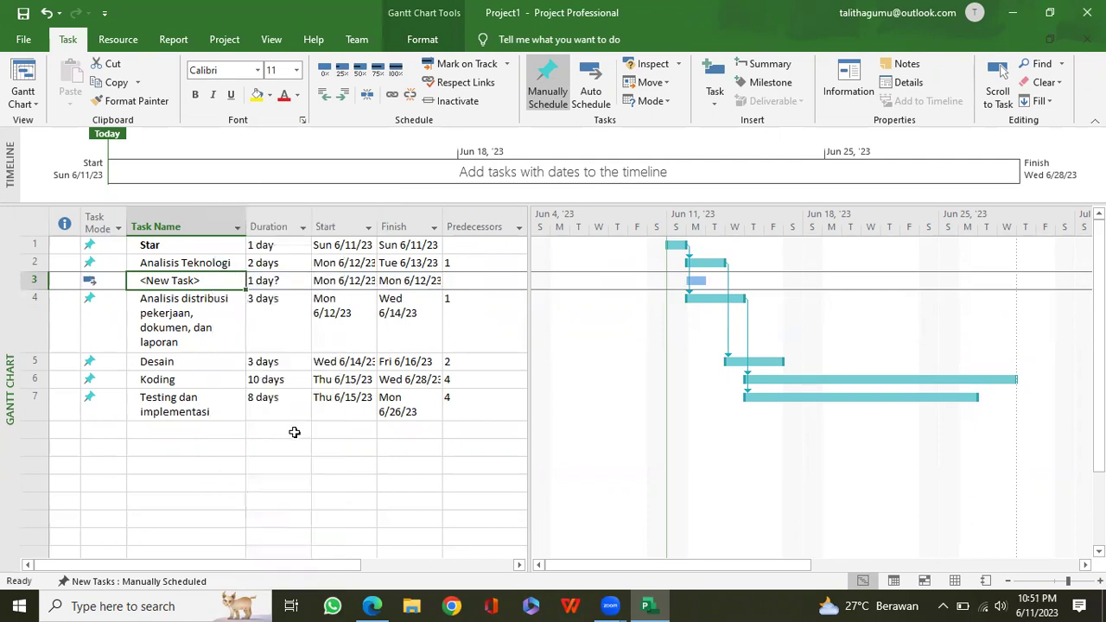
left_click(296, 282)
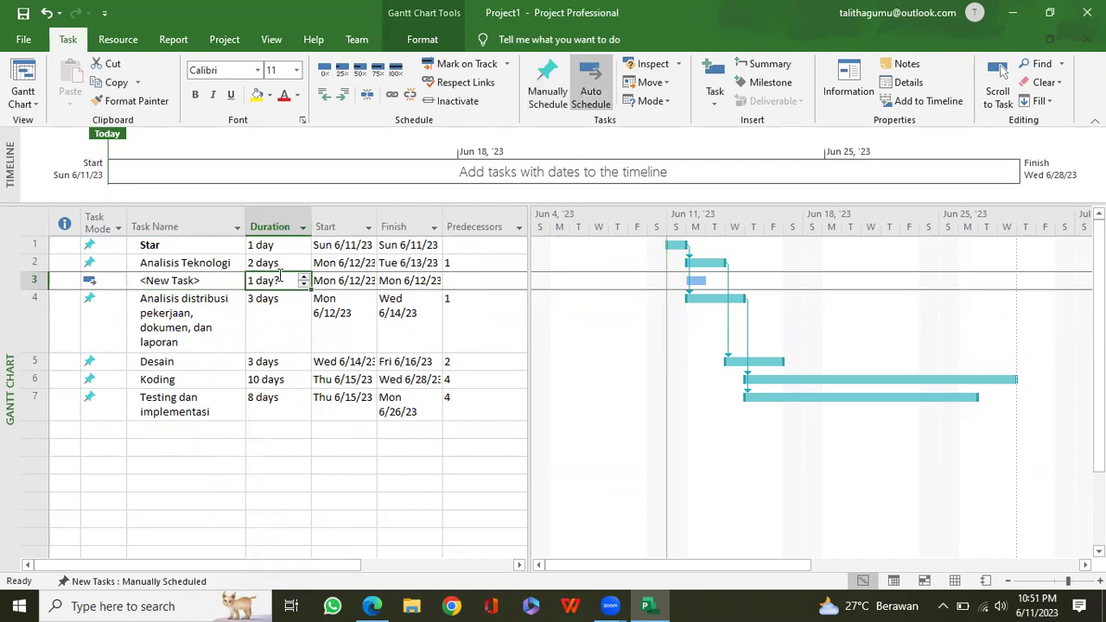
double_click(173, 280)
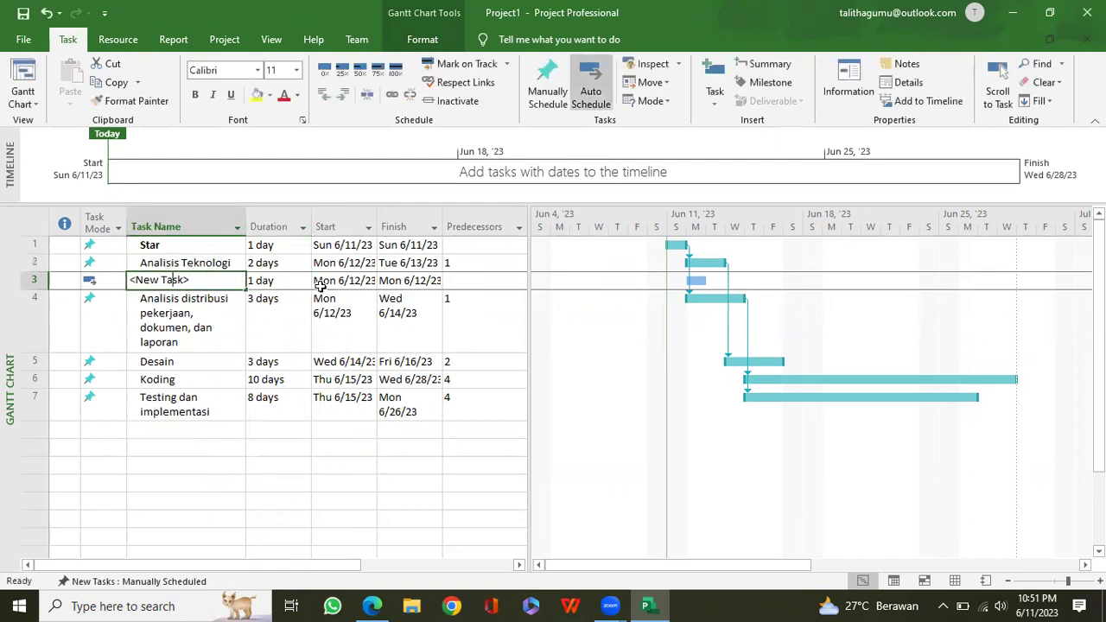
Step: Set the new task's predecessor to task 2, Analisis Teknologi, after first entering 1
left_click(475, 282)
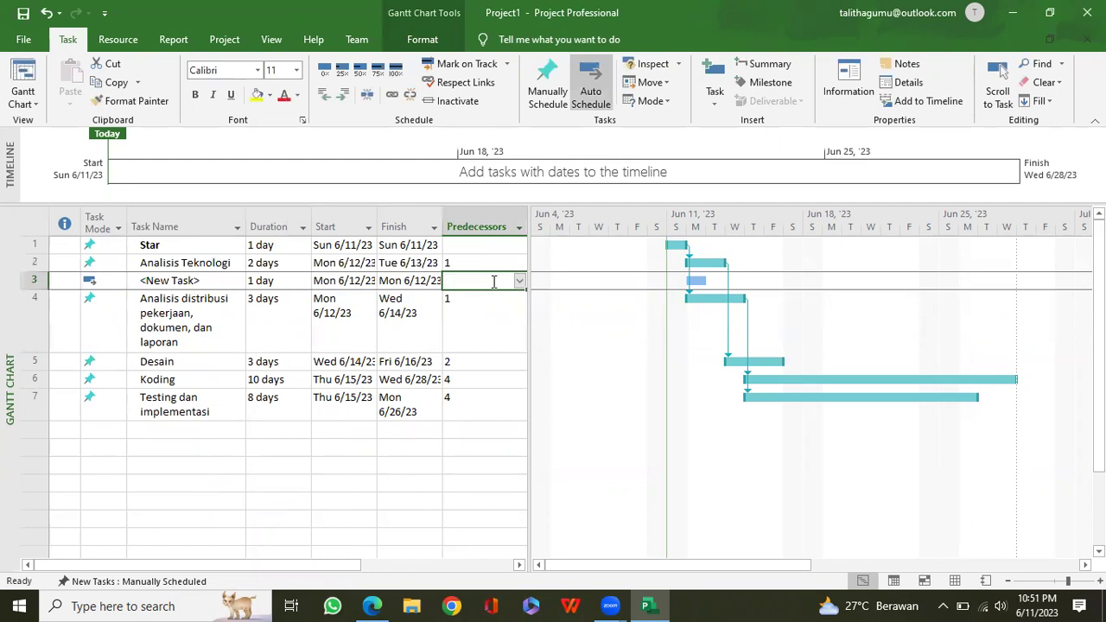
type("1")
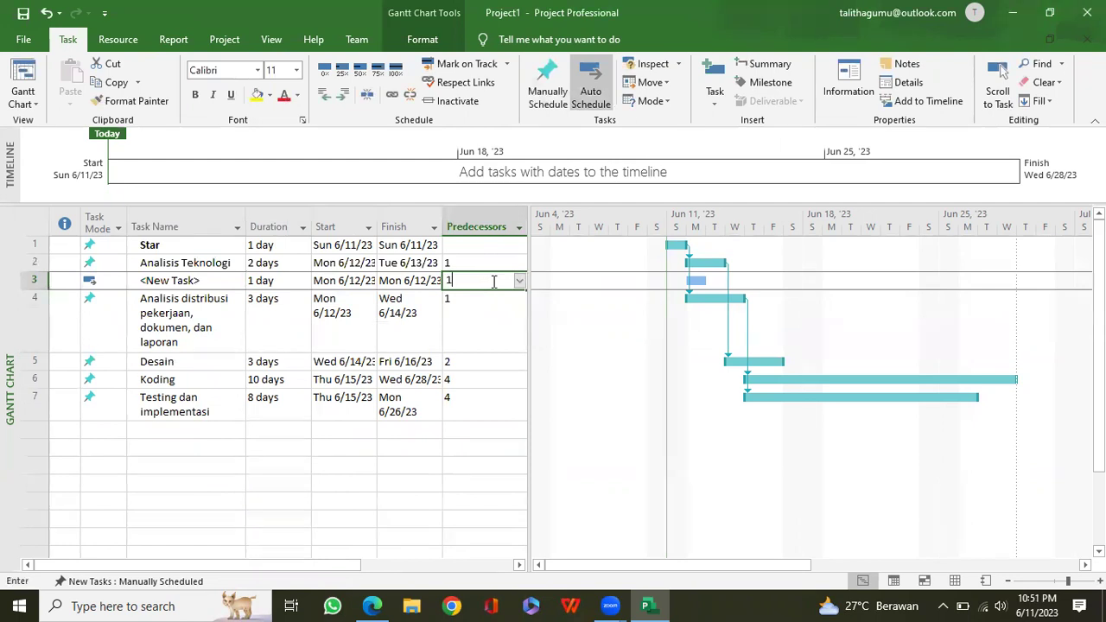
key("Return")
left_click(471, 281)
type("2")
left_click(327, 299)
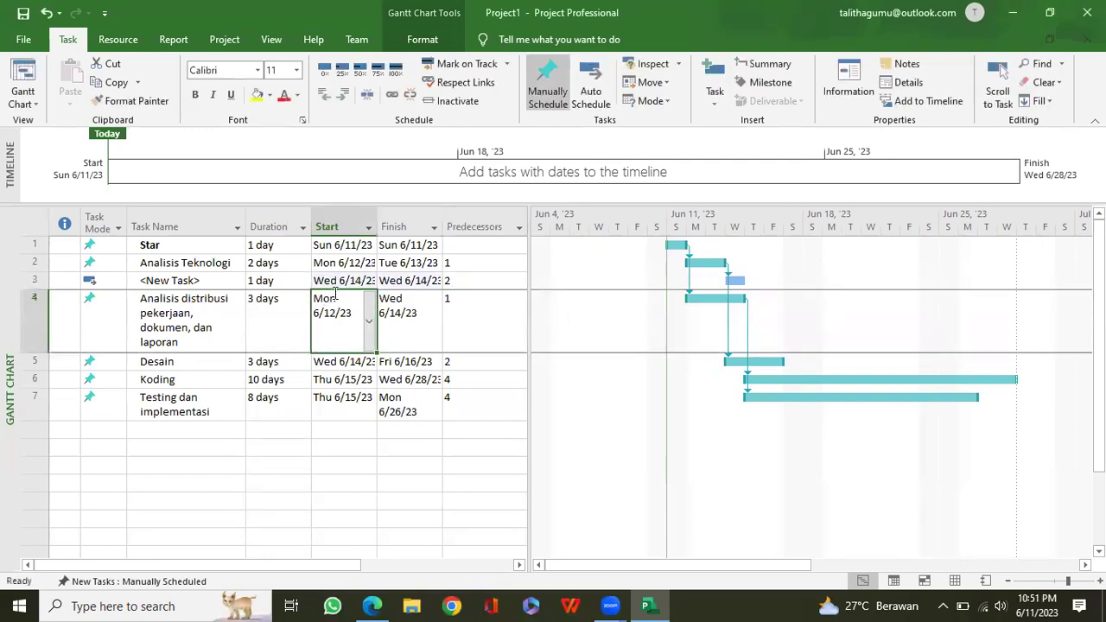
left_click(173, 278)
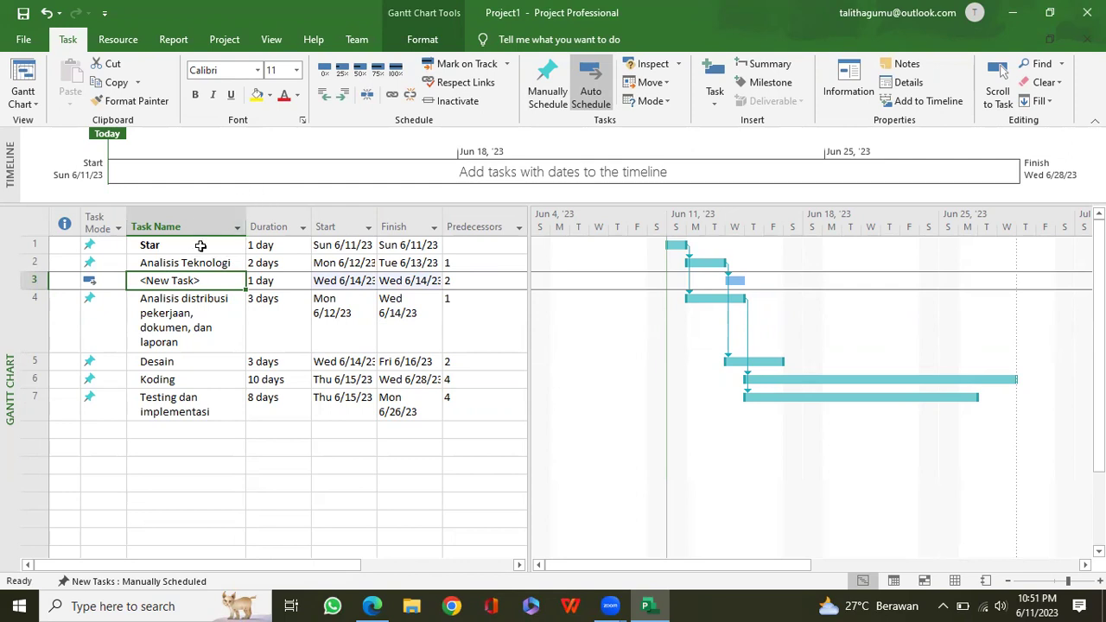
right_click(201, 245)
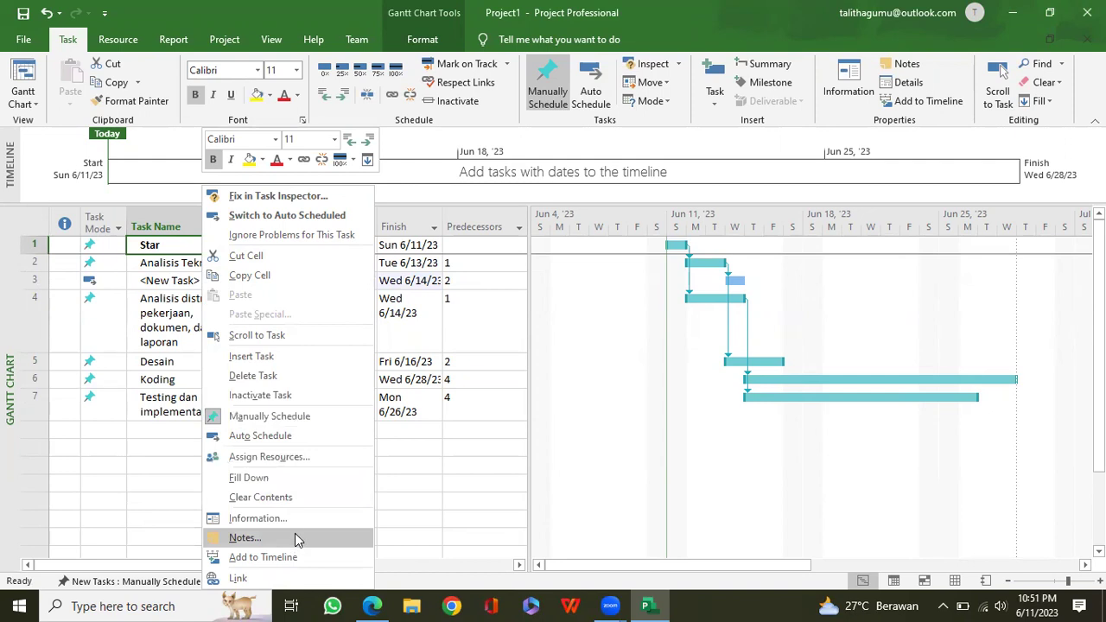
left_click(178, 224)
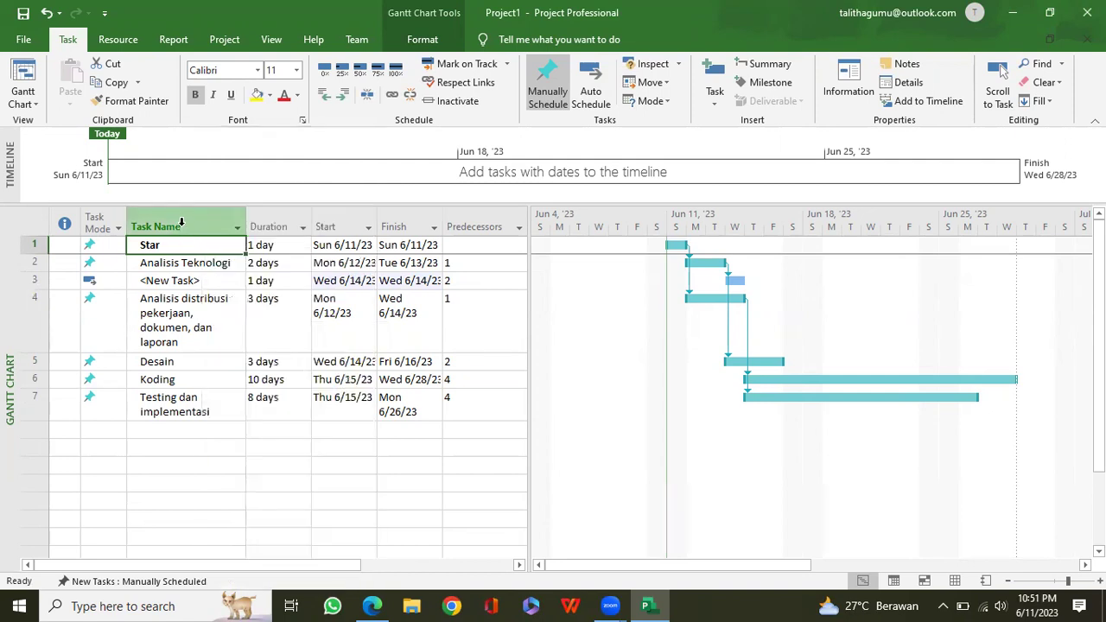
Step: Retitle the Task Name column as PROJECT 1 WBS in its field settings
left_click(178, 225)
right_click(204, 227)
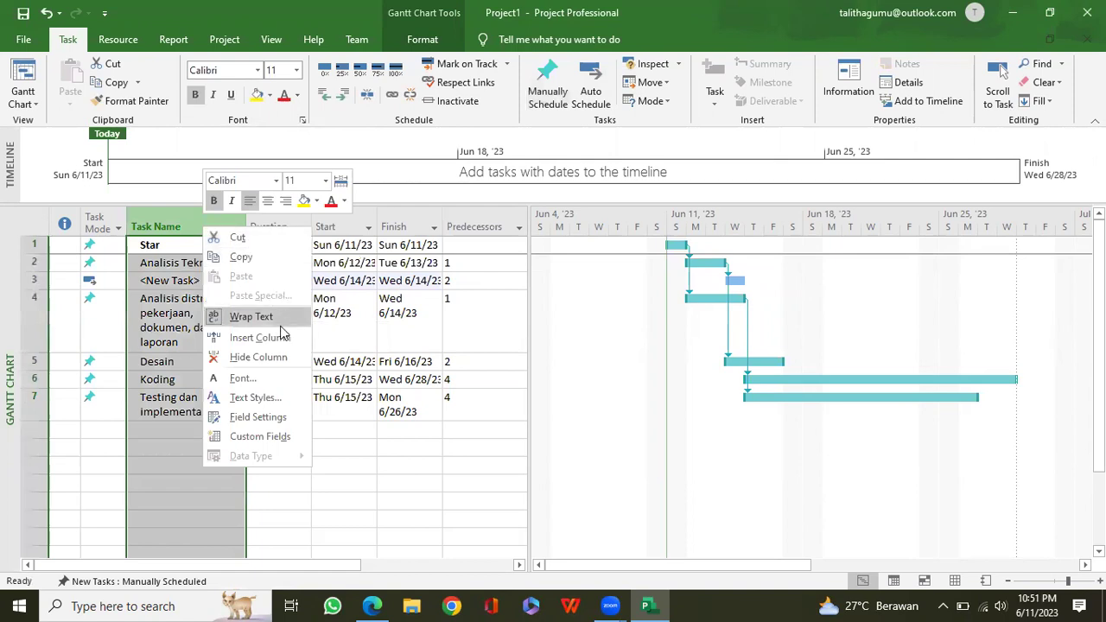
left_click(271, 419)
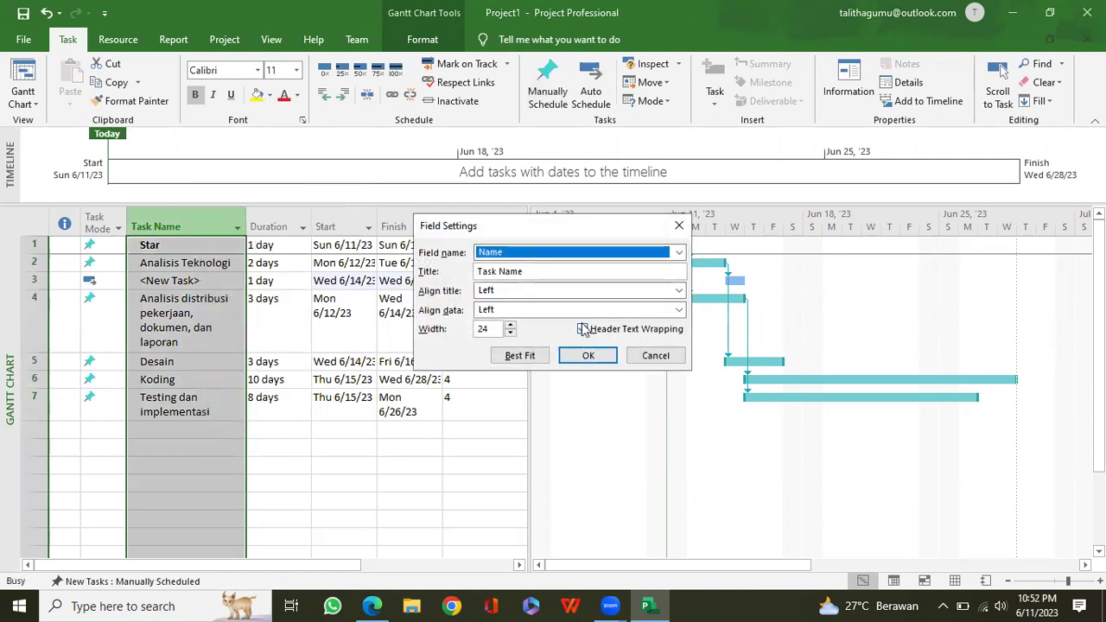
left_click(567, 253)
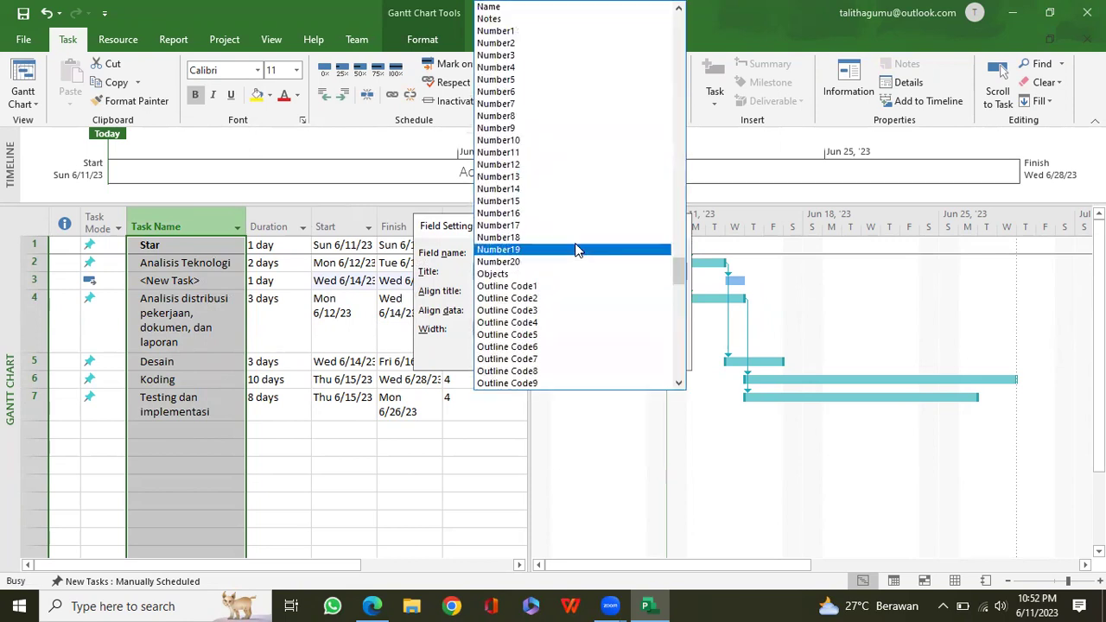
scroll(612, 296, "down", 20)
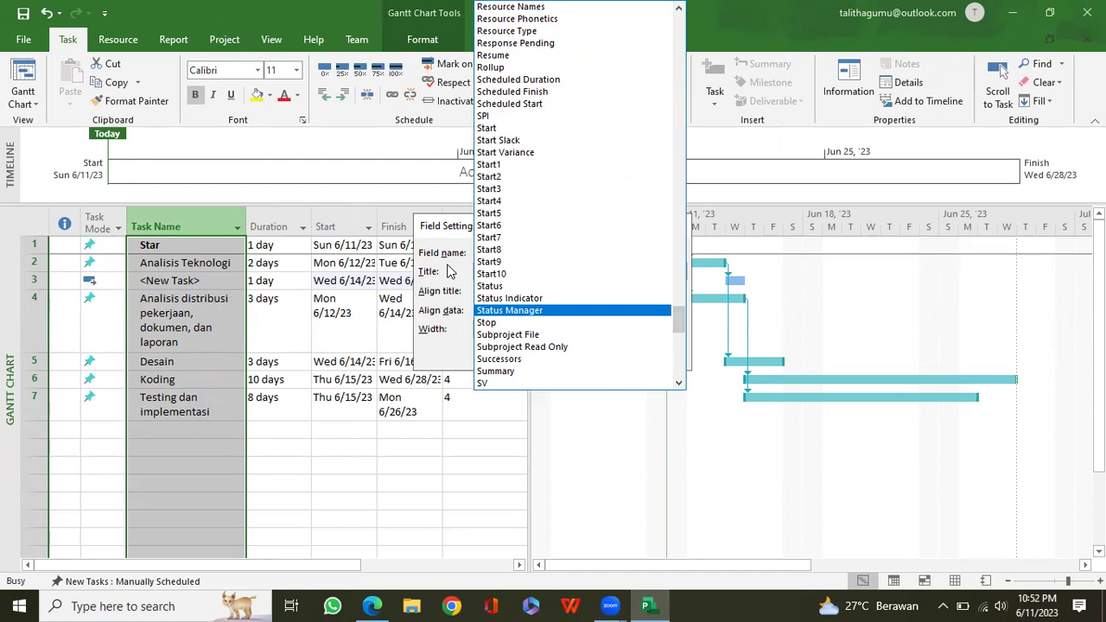
left_click(453, 277)
left_click_drag(531, 270, 430, 271)
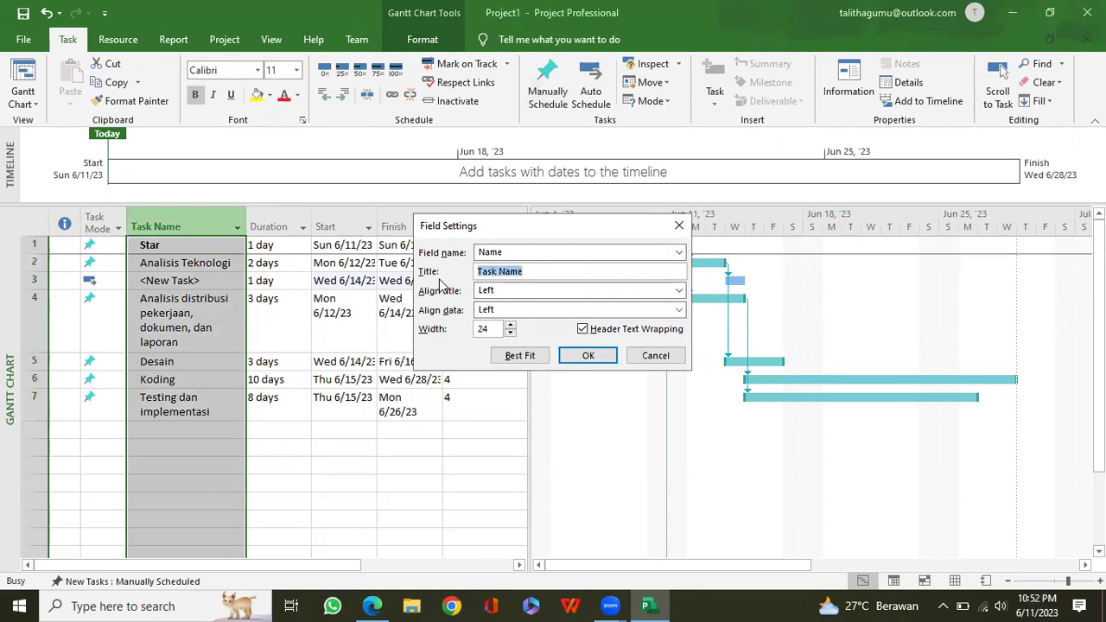
key("BackSpace")
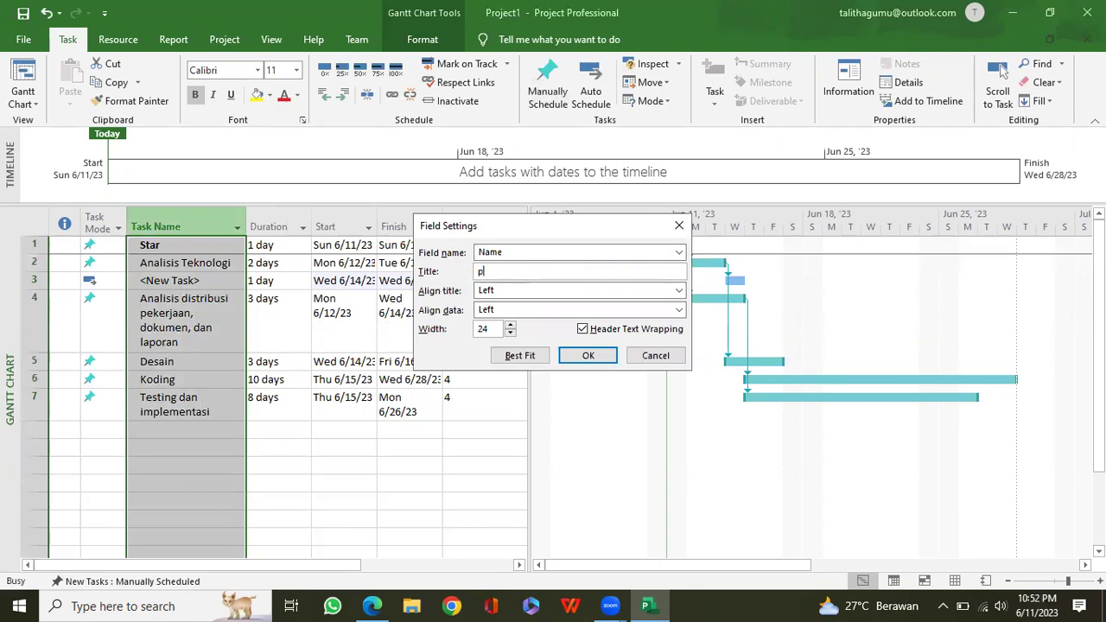
type("PROJECT 1 WBS")
Step: Align both the title and the data of the task name column to Center and apply the field settings
left_click(522, 291)
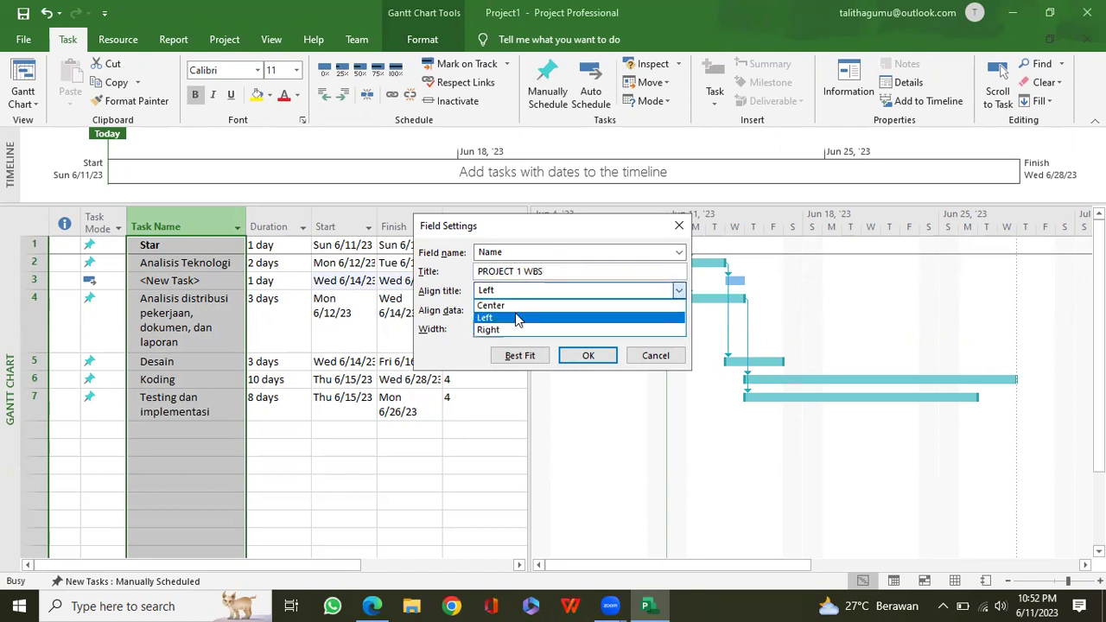
left_click(522, 309)
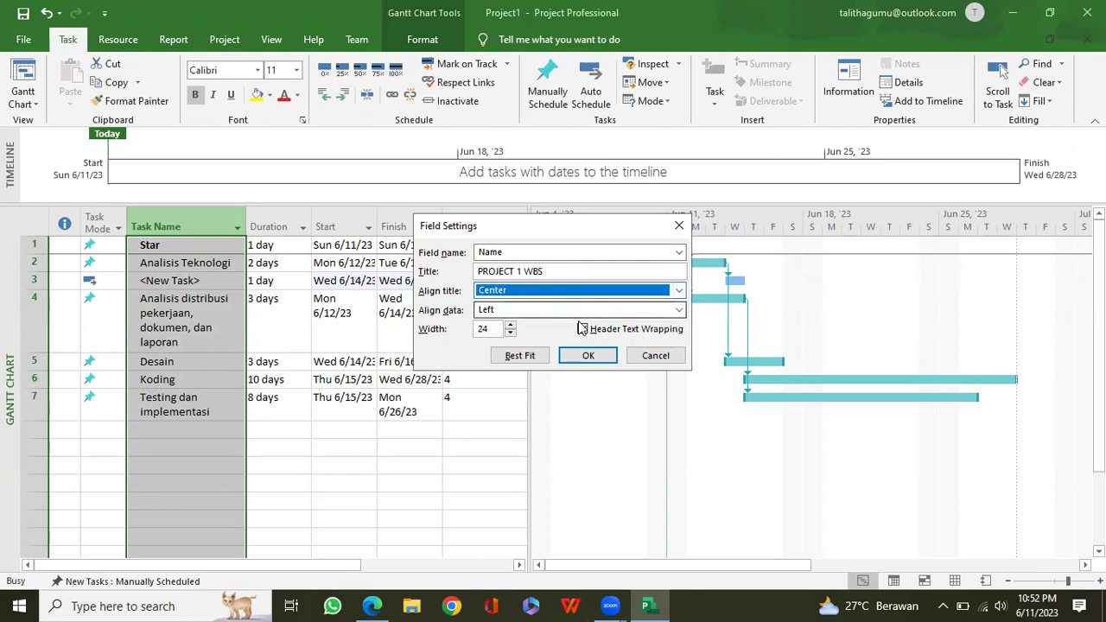
left_click(562, 311)
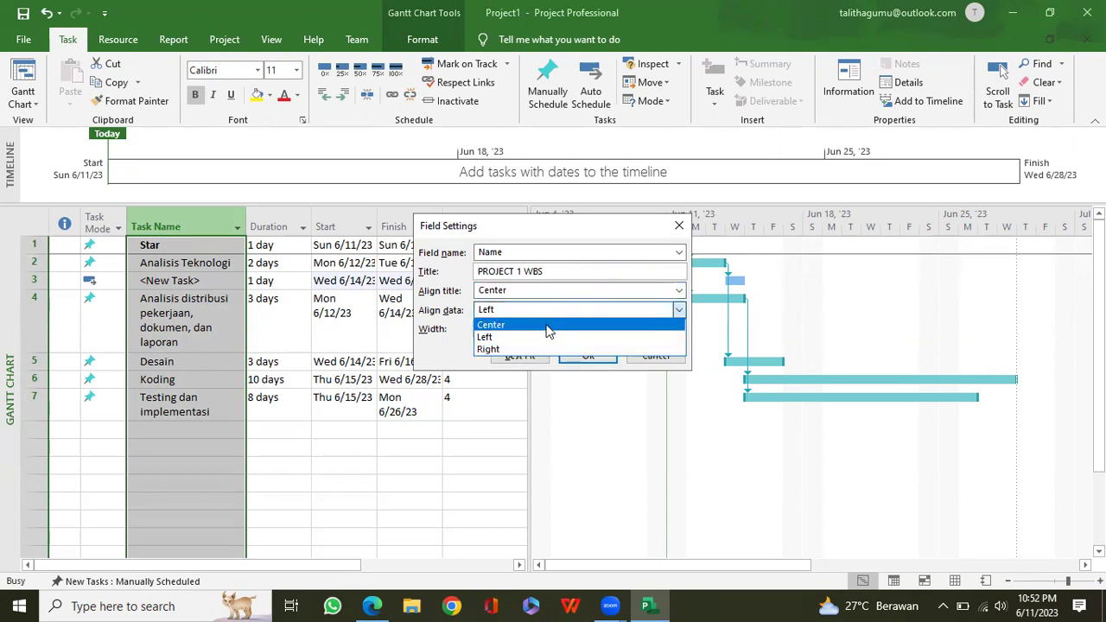
left_click(549, 327)
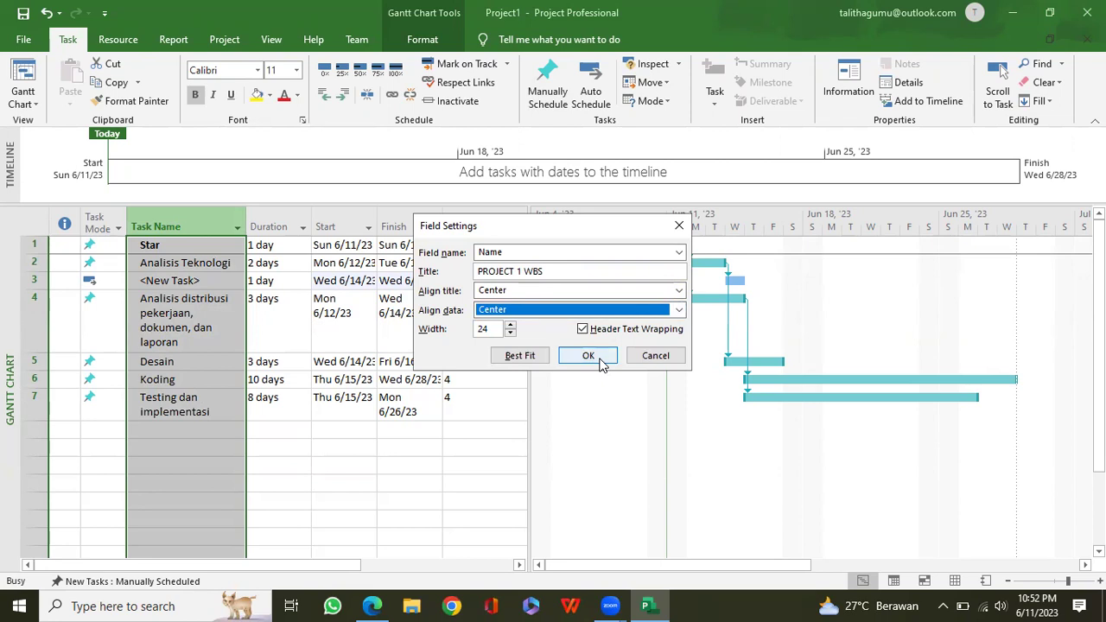
left_click(590, 357)
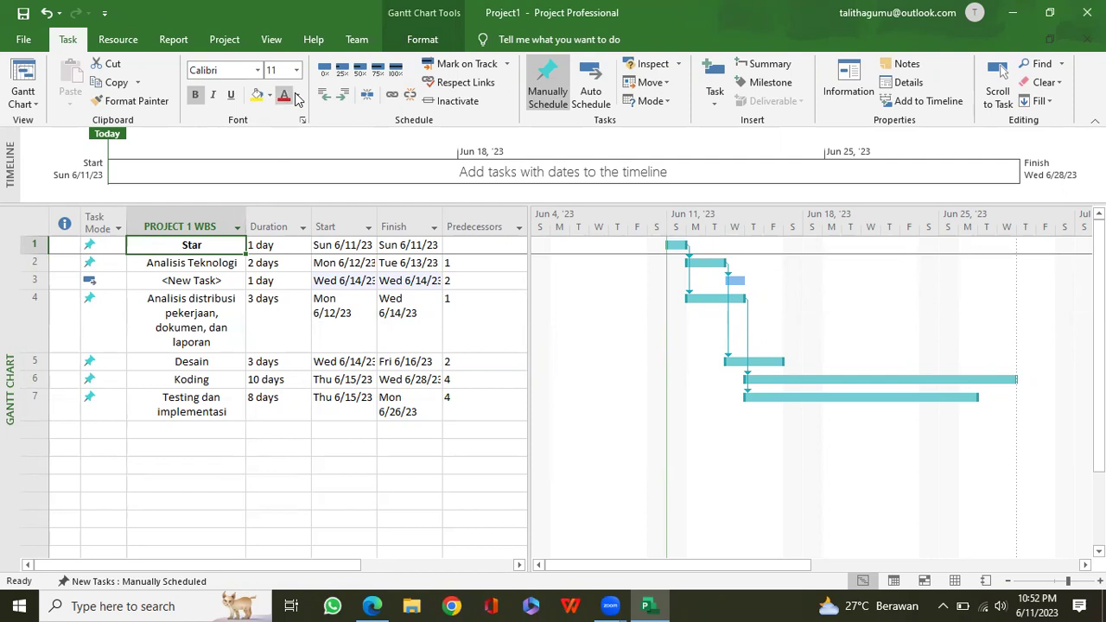
Step: Indent the Analisis distribusi pekerjaan, dokumen, dan laporan task to make it a subtask of the new task
left_click(950, 302)
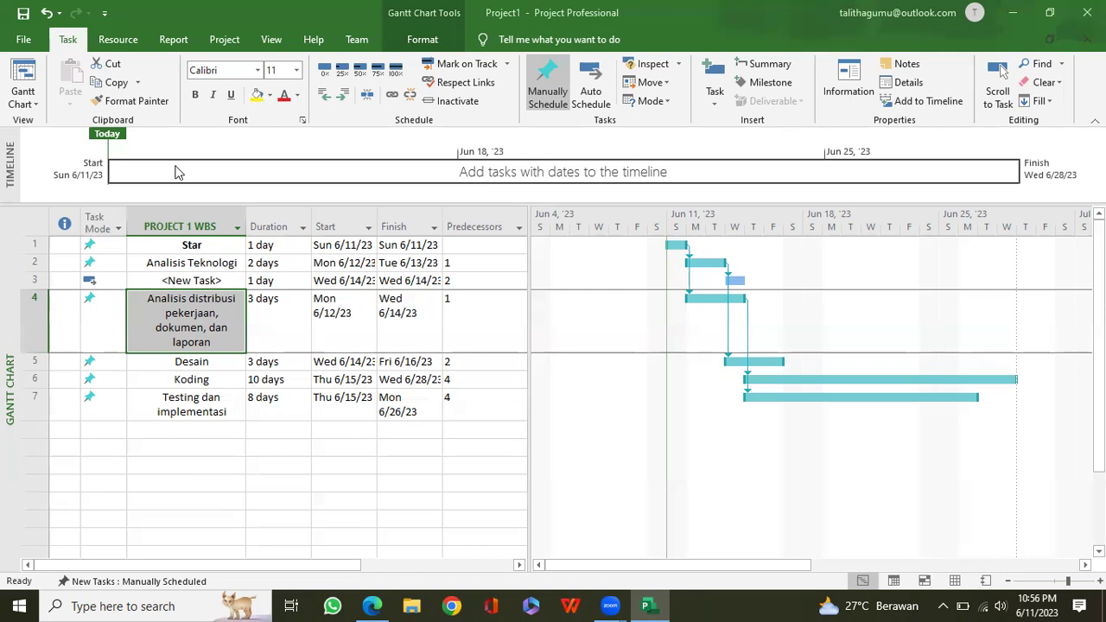
left_click(343, 98)
left_click(343, 98)
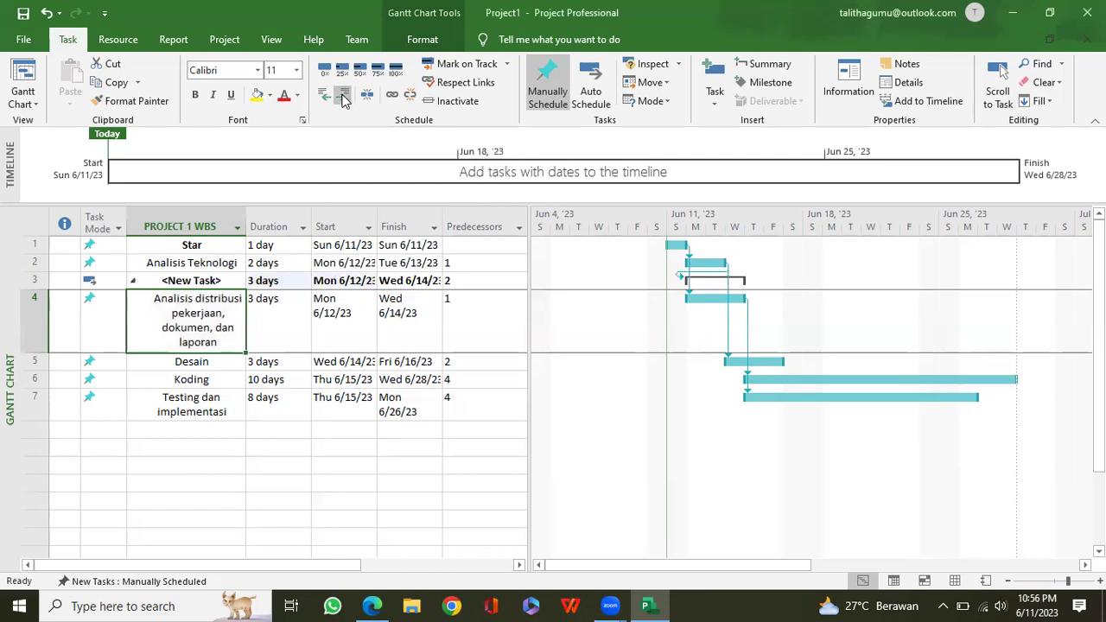
Step: Try to outdent the new summary task, and outdent its subtask Analisis distribusi pekerjaan, dokumen, dan laporan
left_click(216, 281)
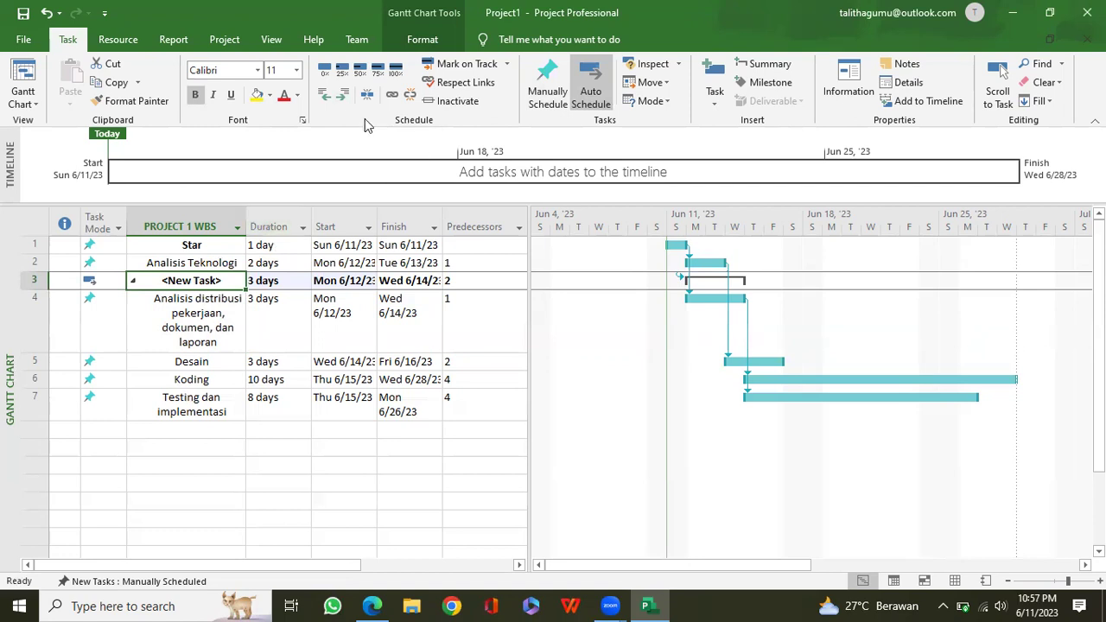
left_click(324, 95)
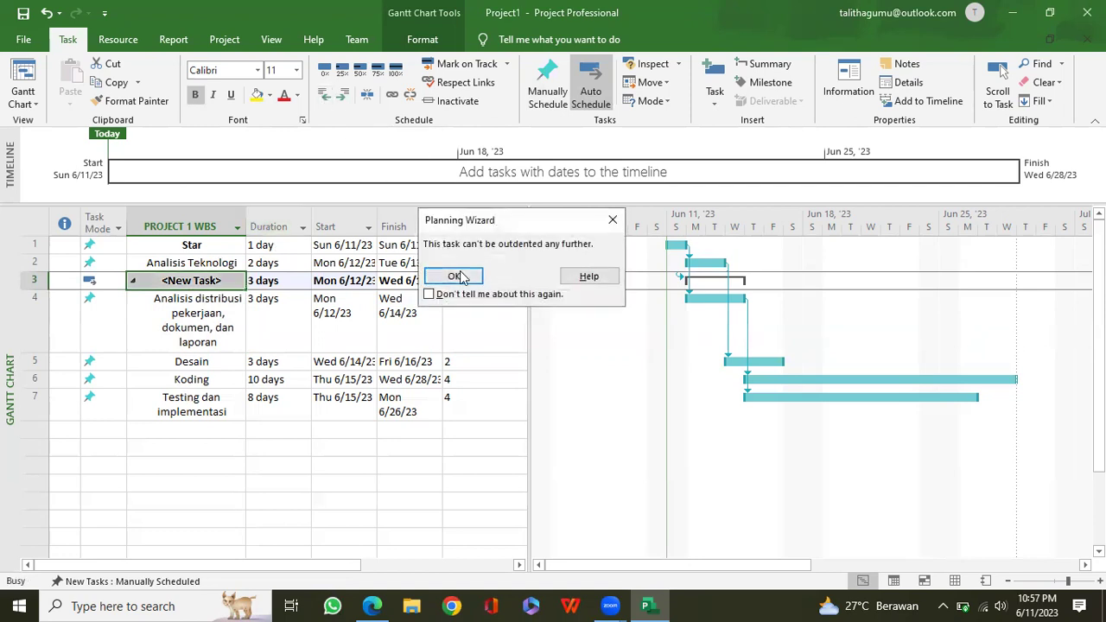
left_click(456, 276)
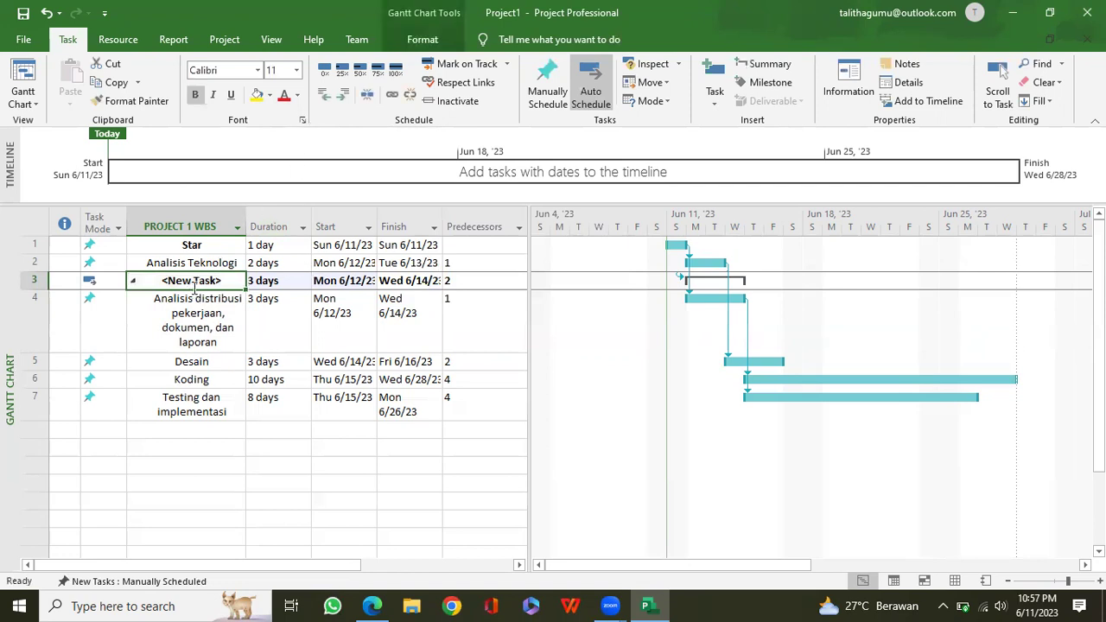
left_click(186, 340)
left_click(324, 95)
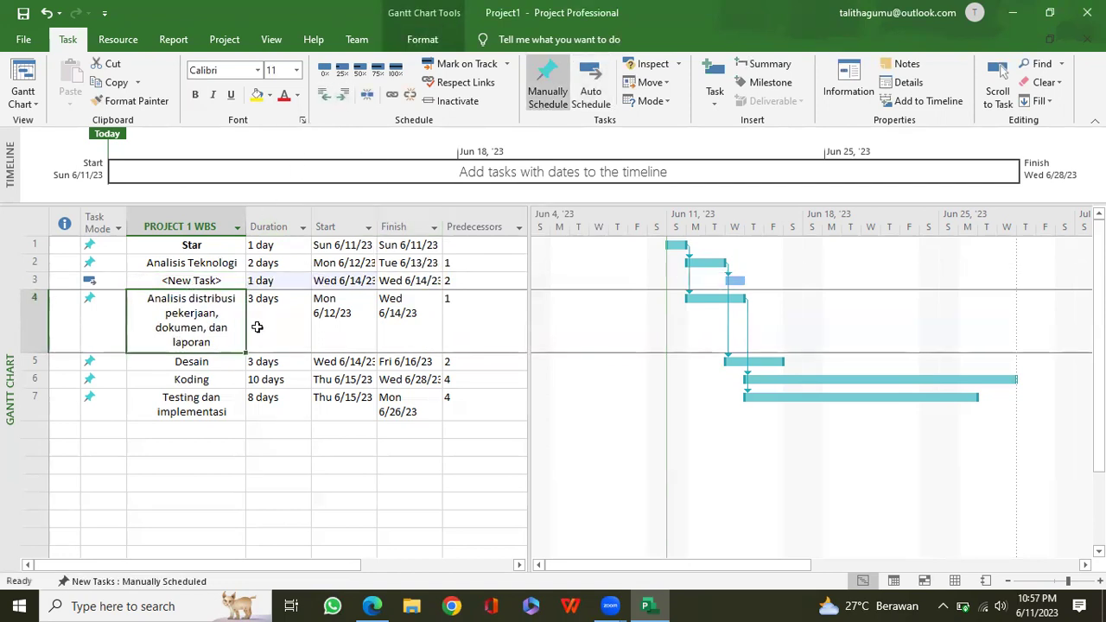
Step: Indent the new task under Analisis Teknologi, and outdent it back to the top level
left_click(102, 279)
left_click(219, 287)
left_click(219, 295)
left_click(244, 280)
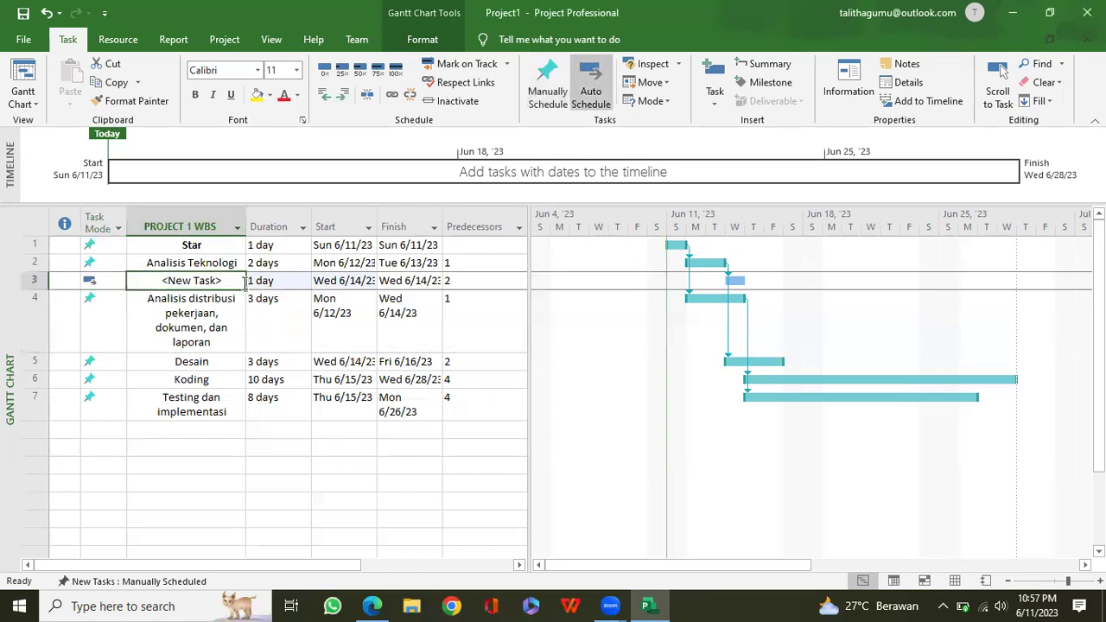
left_click(343, 96)
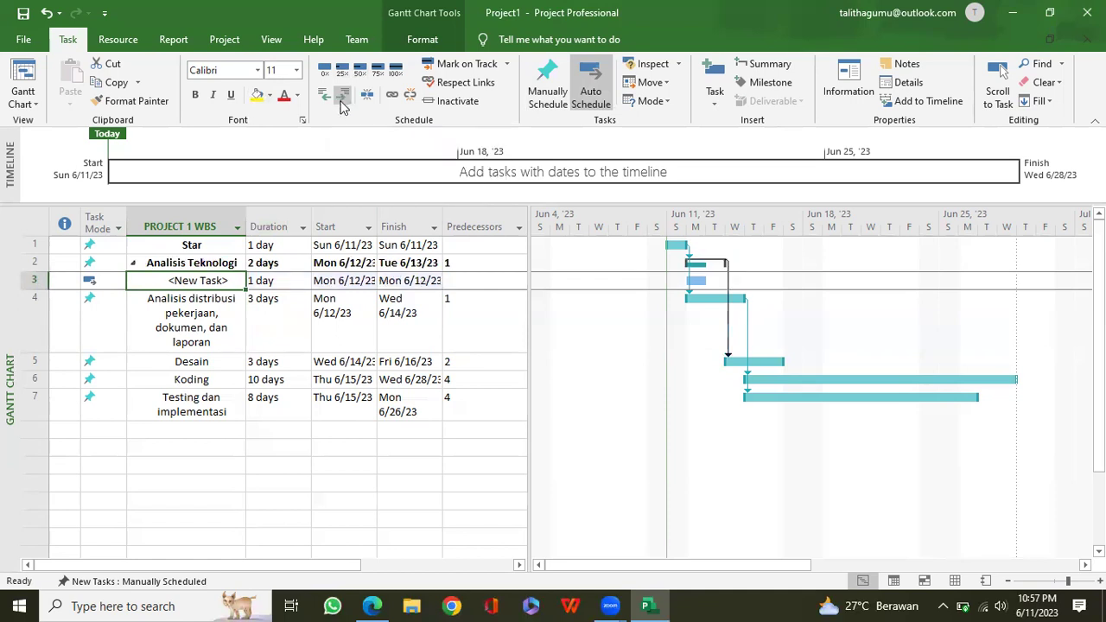
left_click(324, 96)
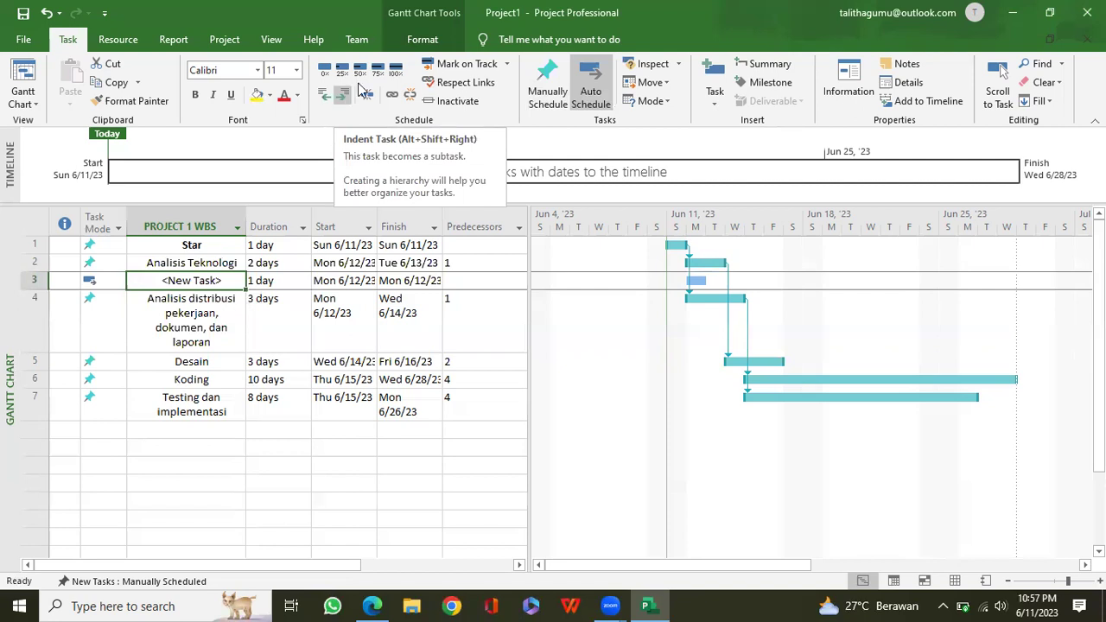
Step: Set the new task's mode to Manually Scheduled
left_click(95, 279)
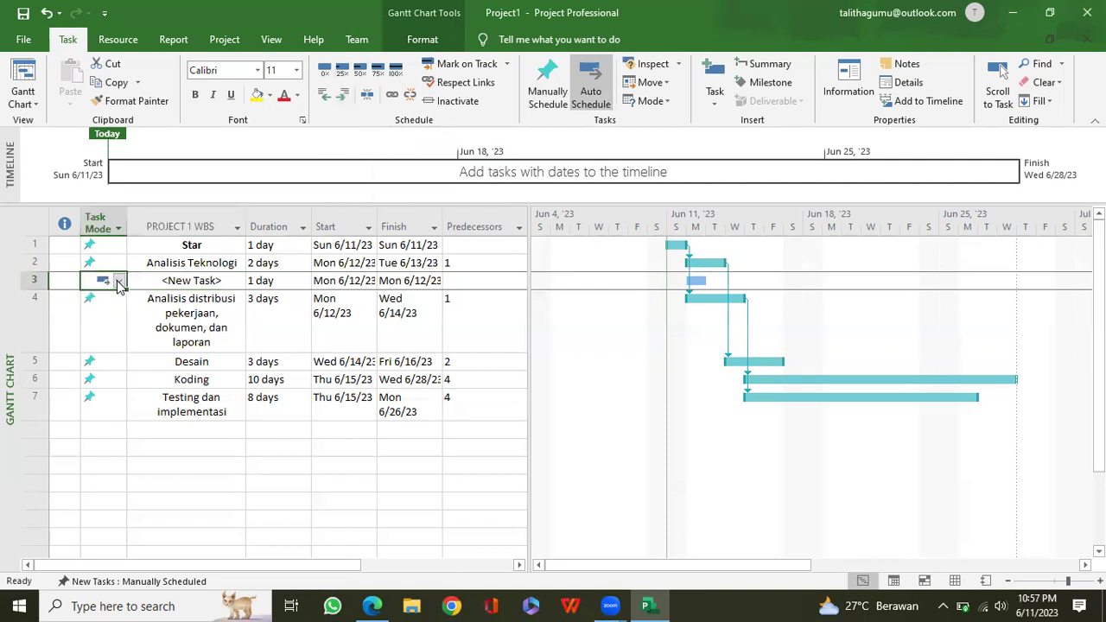
left_click(119, 281)
left_click(114, 296)
left_click(226, 304)
Step: Rename the new task as Analisis Sistem
left_click(214, 283)
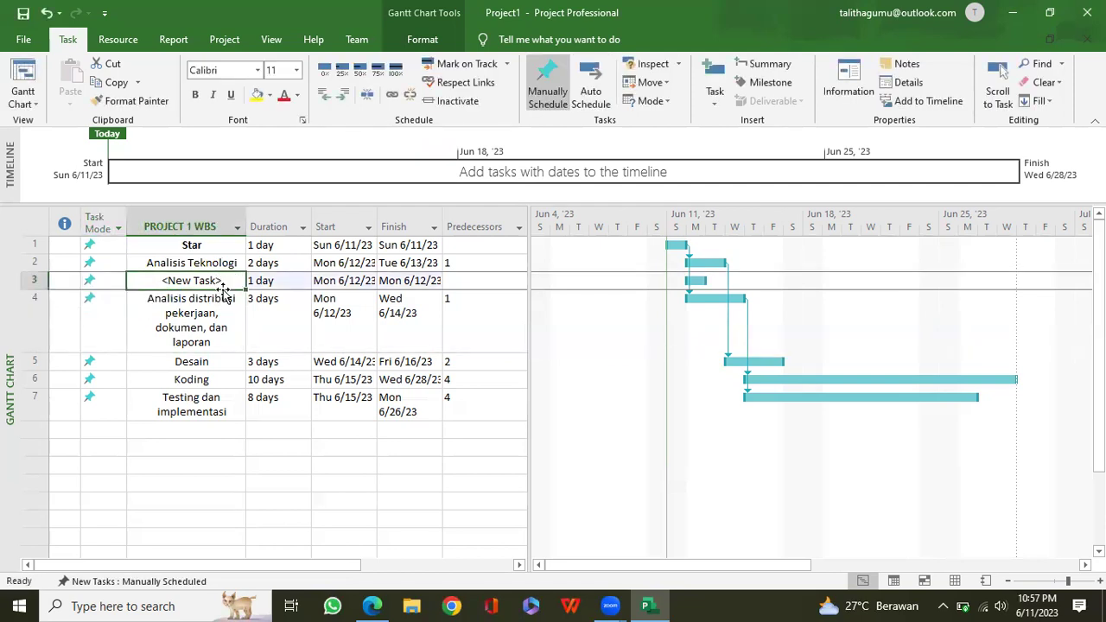
type("ANAL")
key("BackSpace")
key("BackSpace")
key("BackSpace")
key("BackSpace")
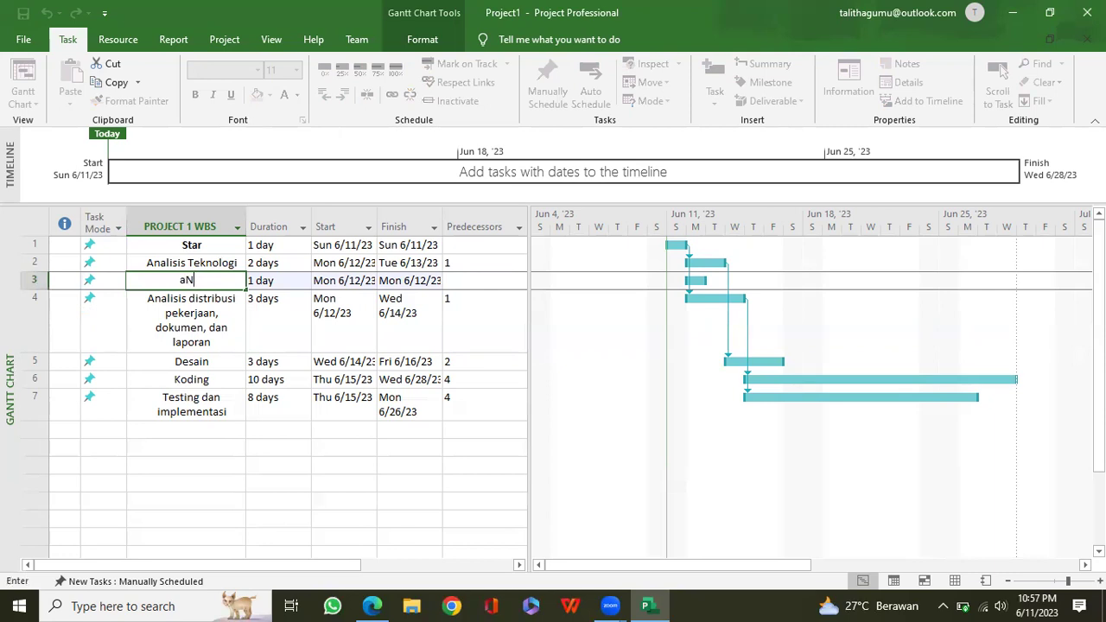
type("Analisis U")
key("BackSpace")
type("Sistem")
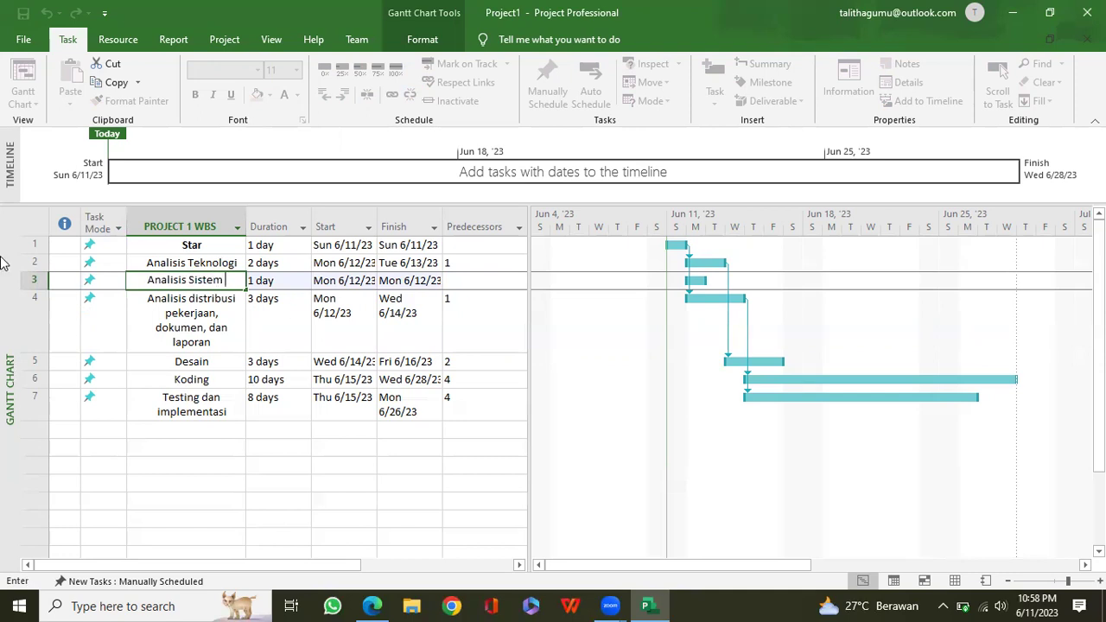
left_click(240, 318)
left_click(219, 284)
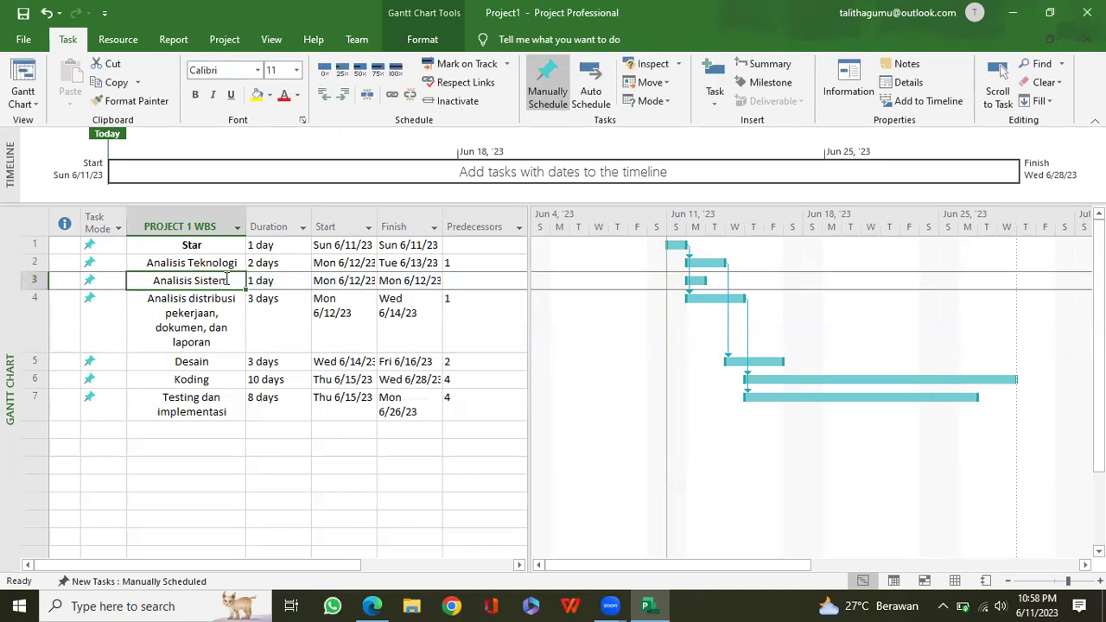
Step: Indent the Desain task under Analisis distribusi pekerjaan, dokumen, dan laporan and outdent it again, twice in a row
left_click(211, 364)
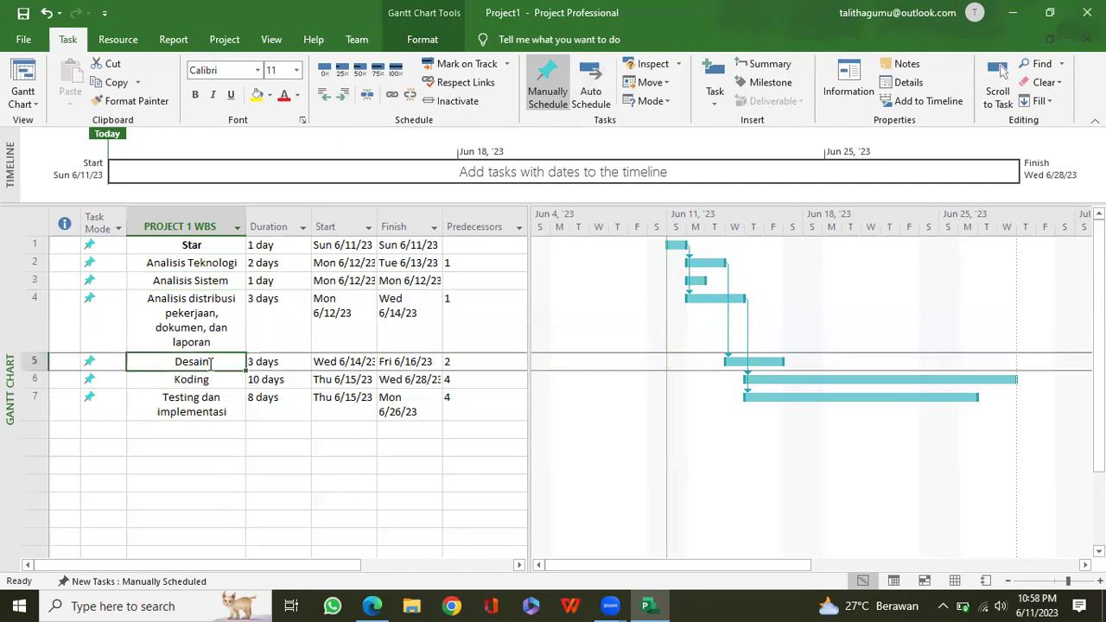
left_click(345, 95)
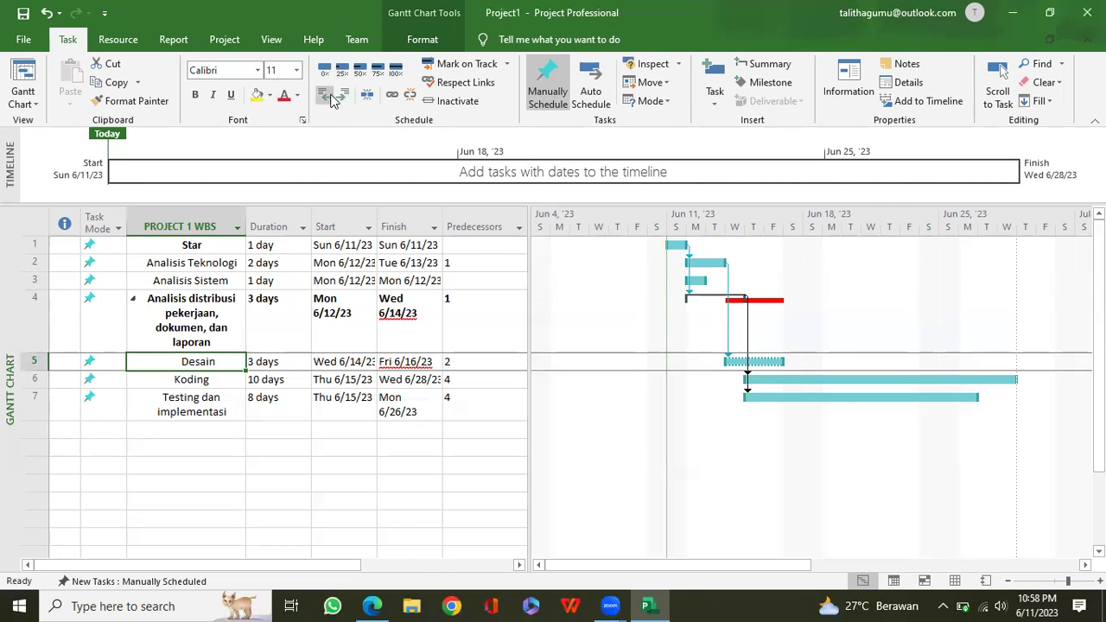
left_click(332, 98)
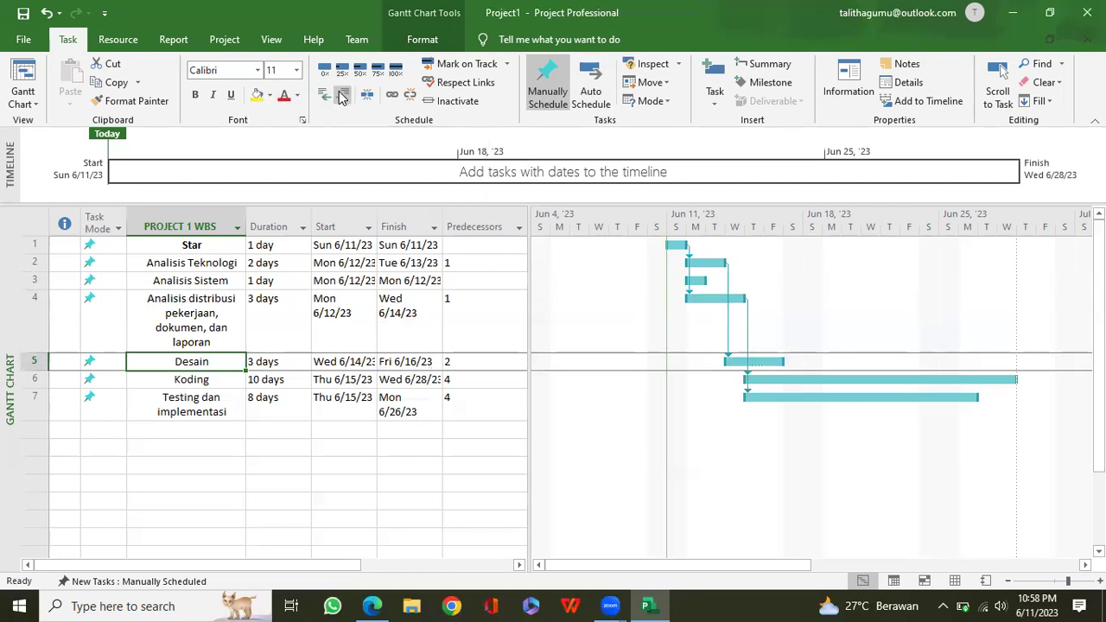
left_click(342, 96)
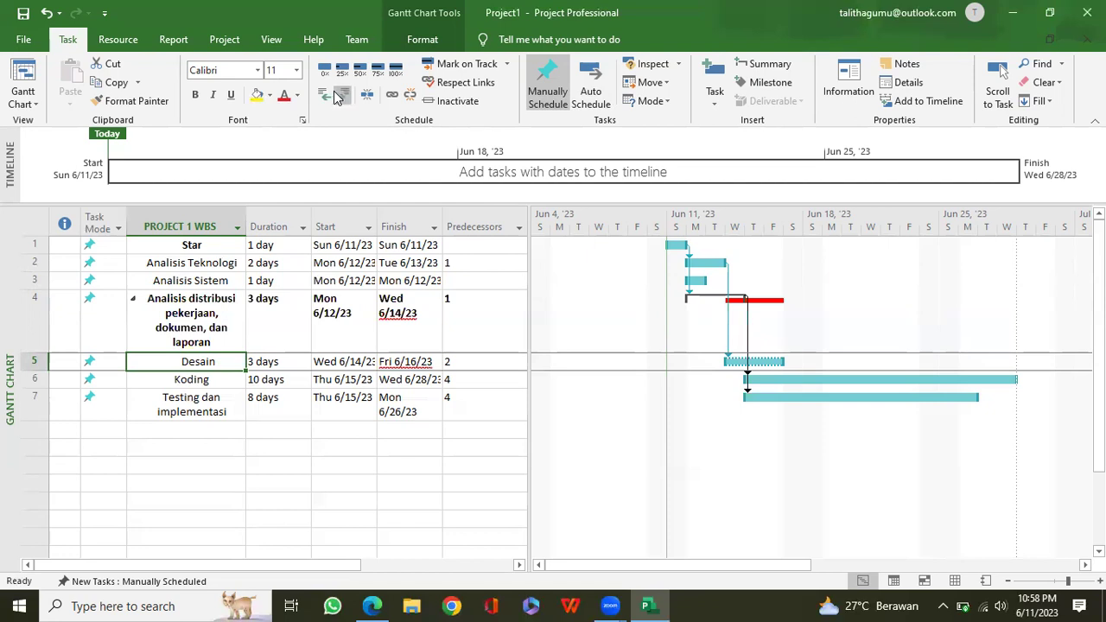
left_click(326, 99)
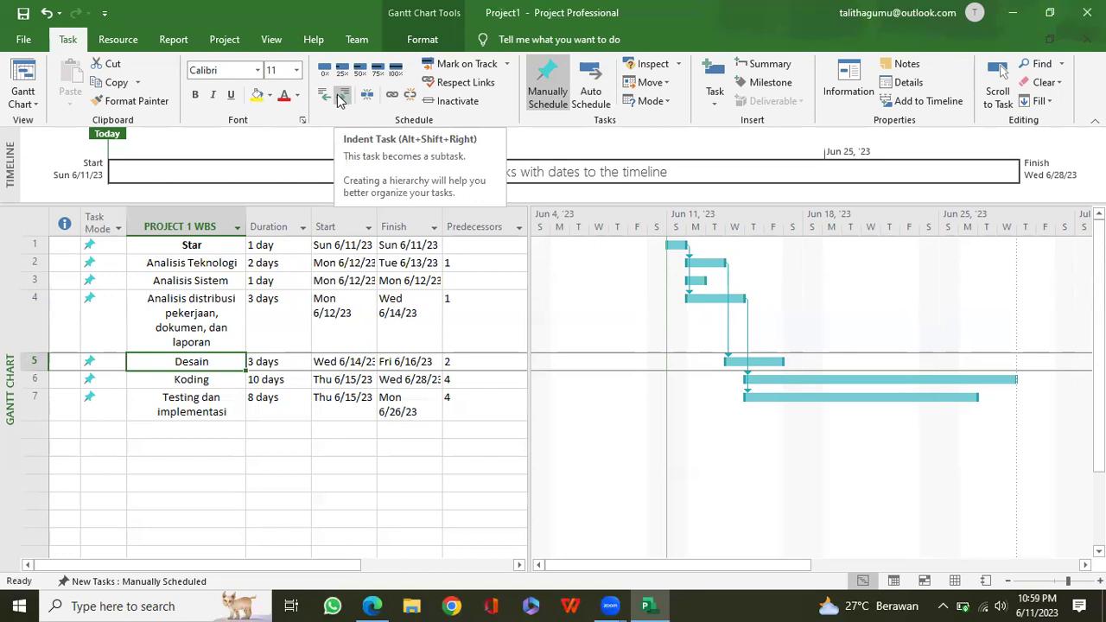
Step: Indent the Koding task to make it a subtask of Desain
left_click(212, 406)
left_click(216, 382)
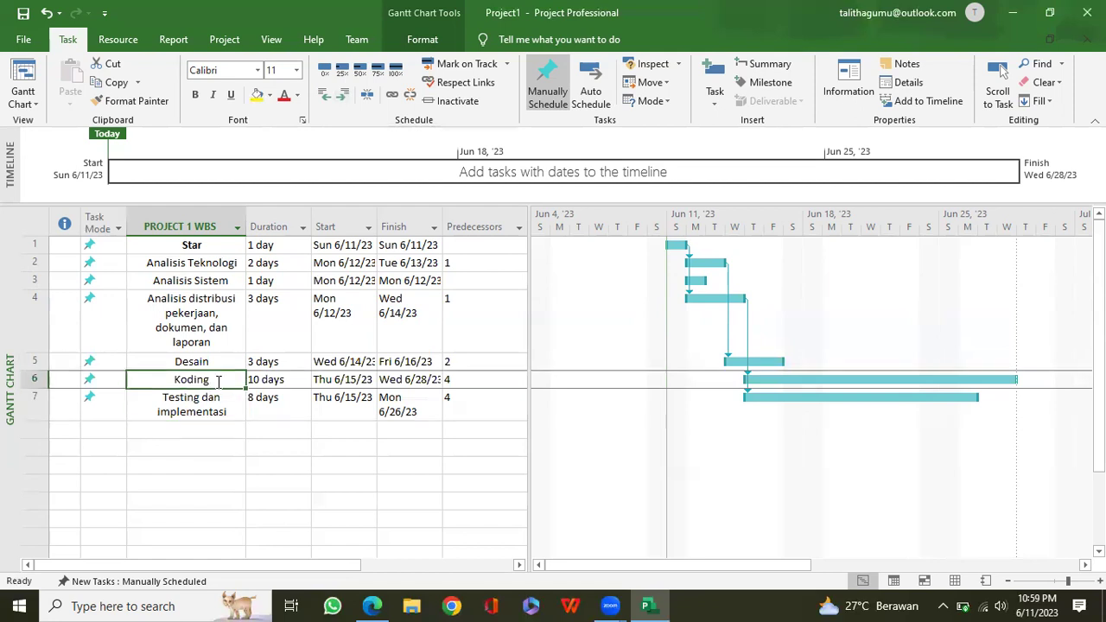
left_click(345, 95)
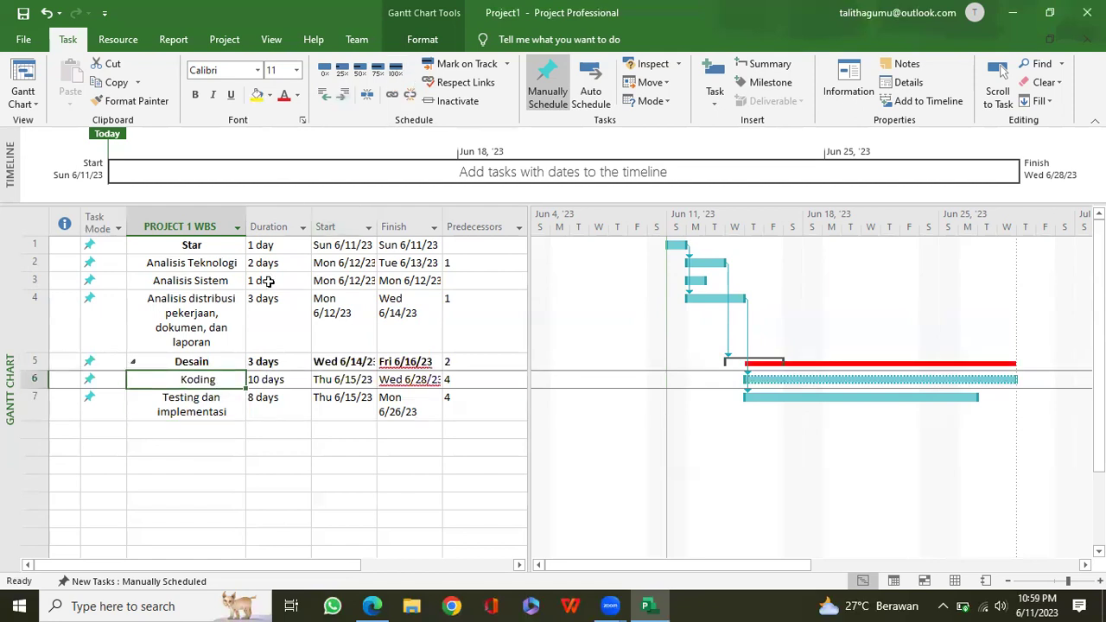
left_click(215, 430)
left_click(230, 383)
left_click(193, 245)
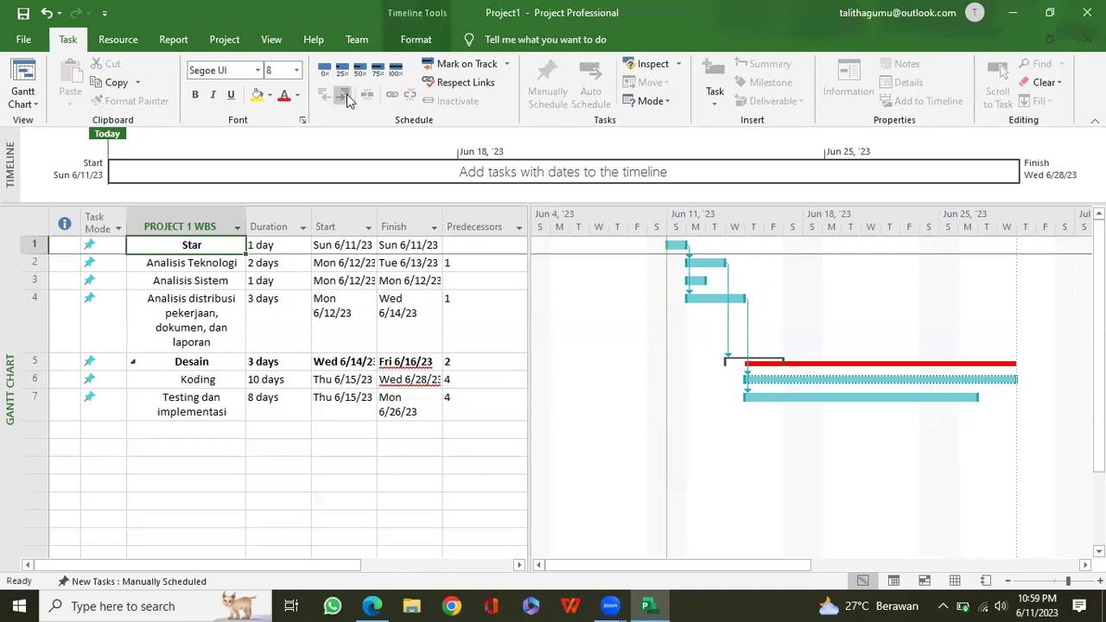
left_click(192, 362)
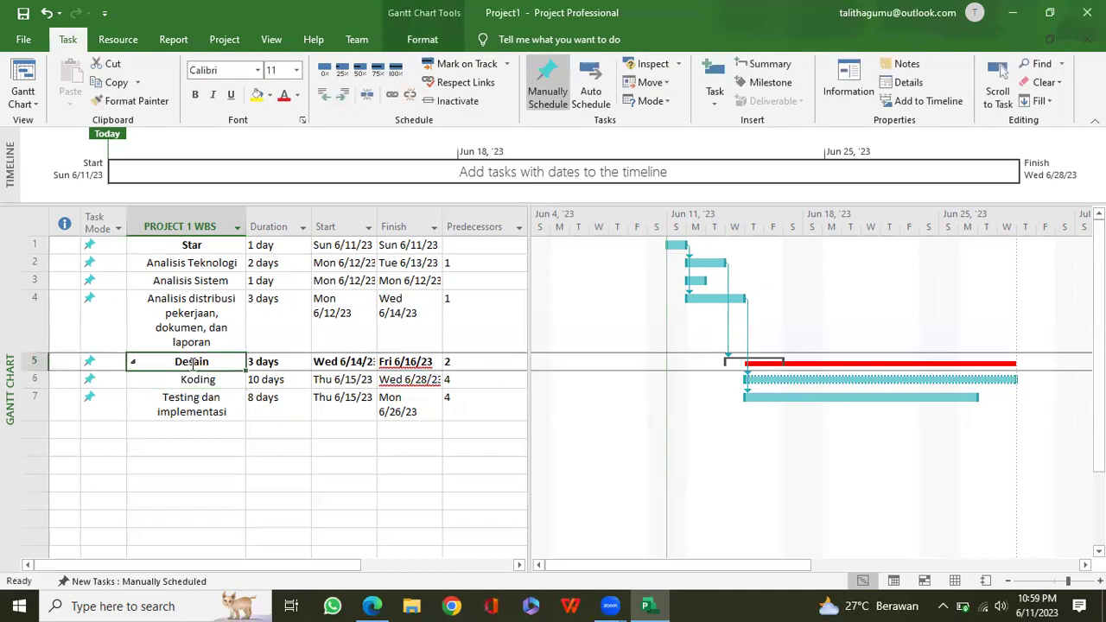
left_click(261, 464)
left_click(151, 246)
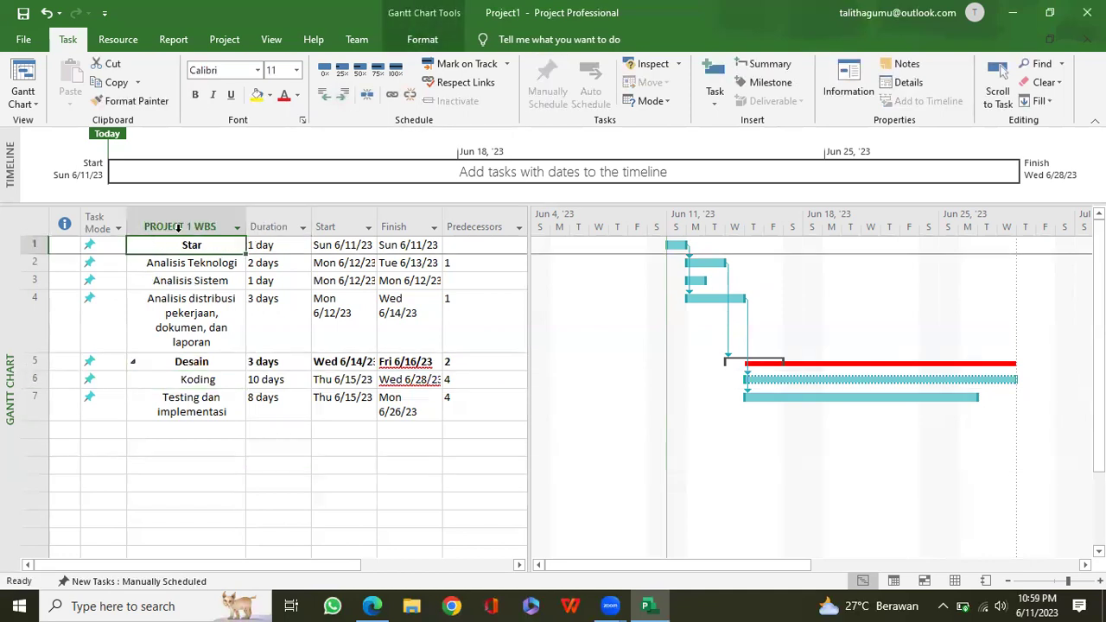
left_click(206, 278)
left_click(220, 377)
left_click(225, 362)
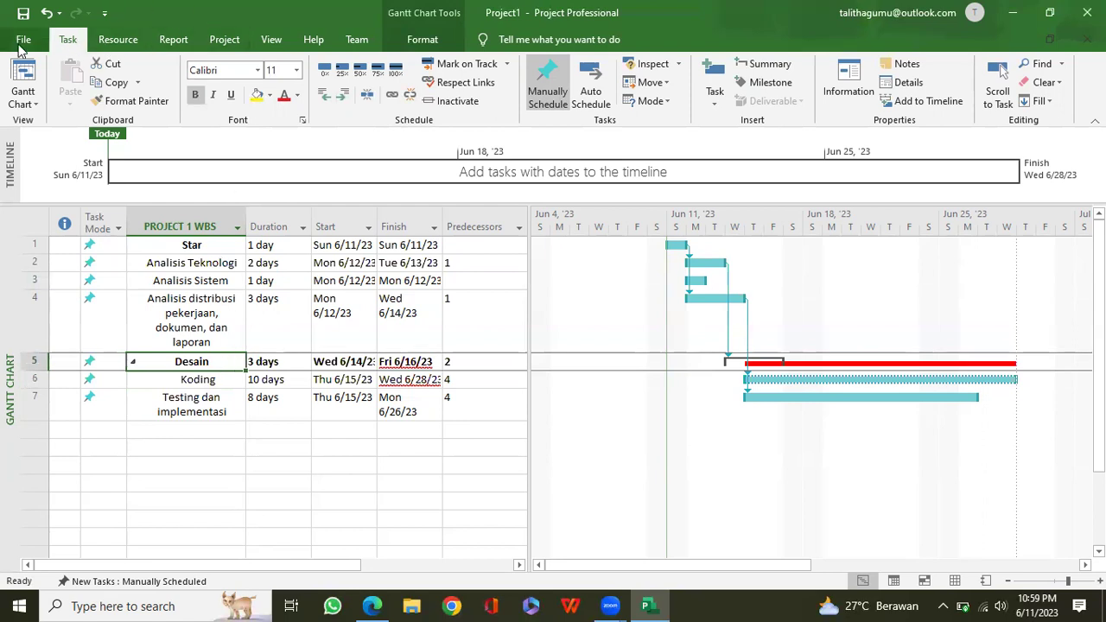
Step: Show outline numbers in front of the task names
left_click(422, 41)
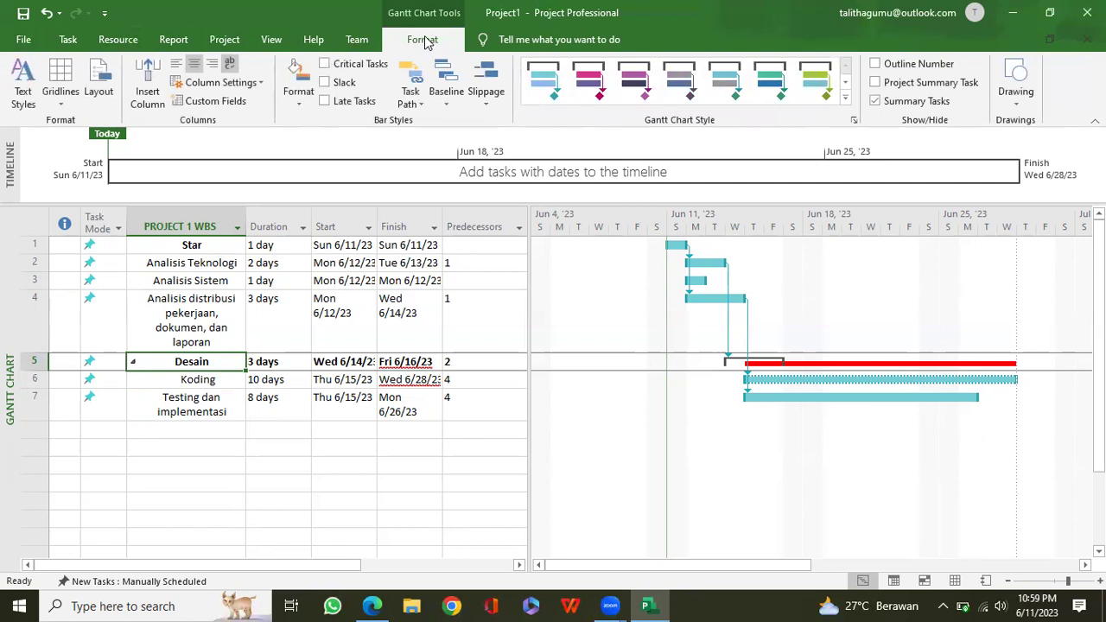
left_click(875, 66)
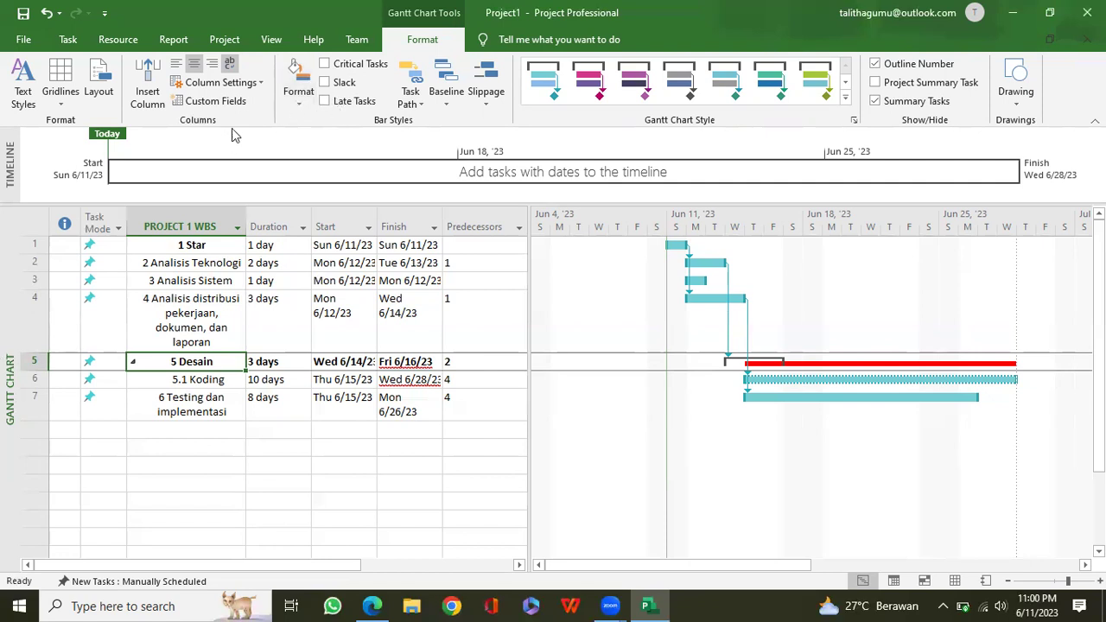
Step: Indent the Desain summary task one level, outdent it back to the top level, and try to outdent it further
left_click(69, 40)
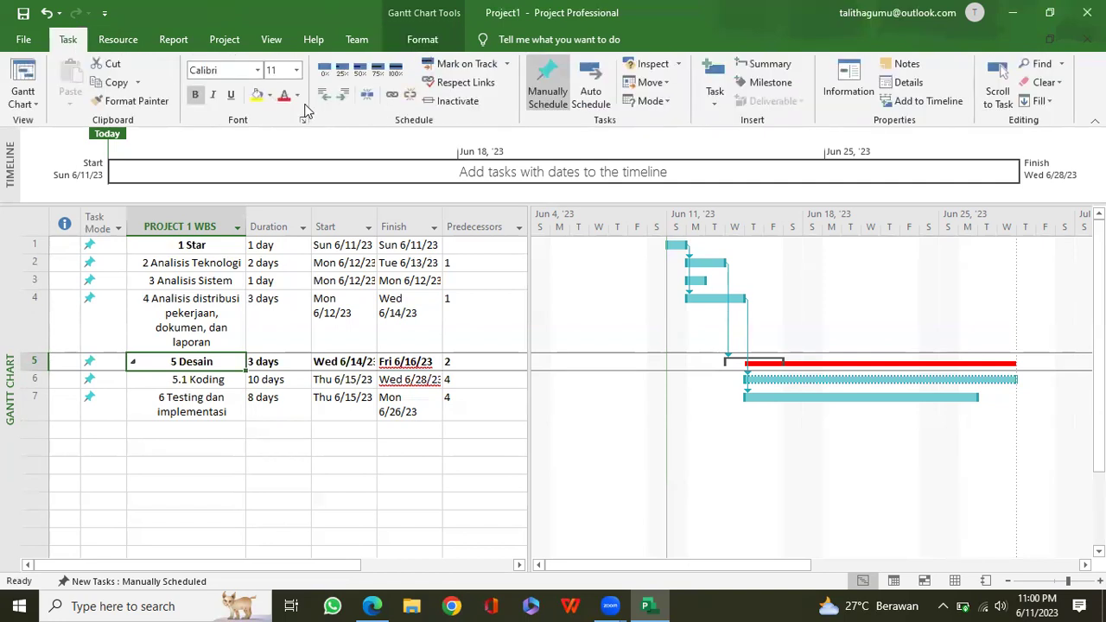
left_click(345, 98)
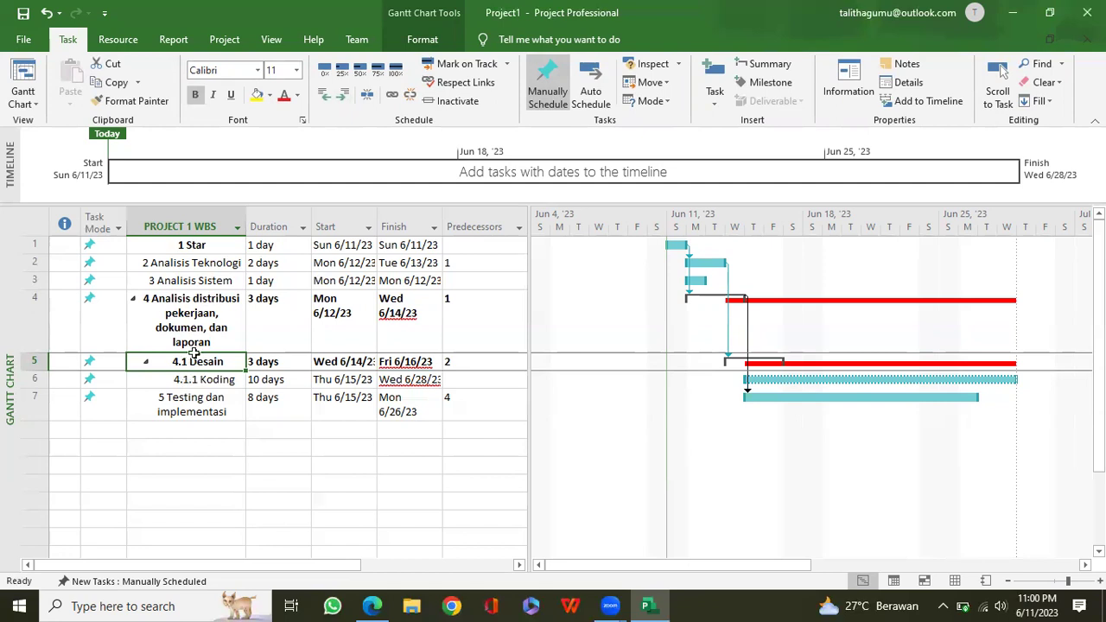
left_click(325, 97)
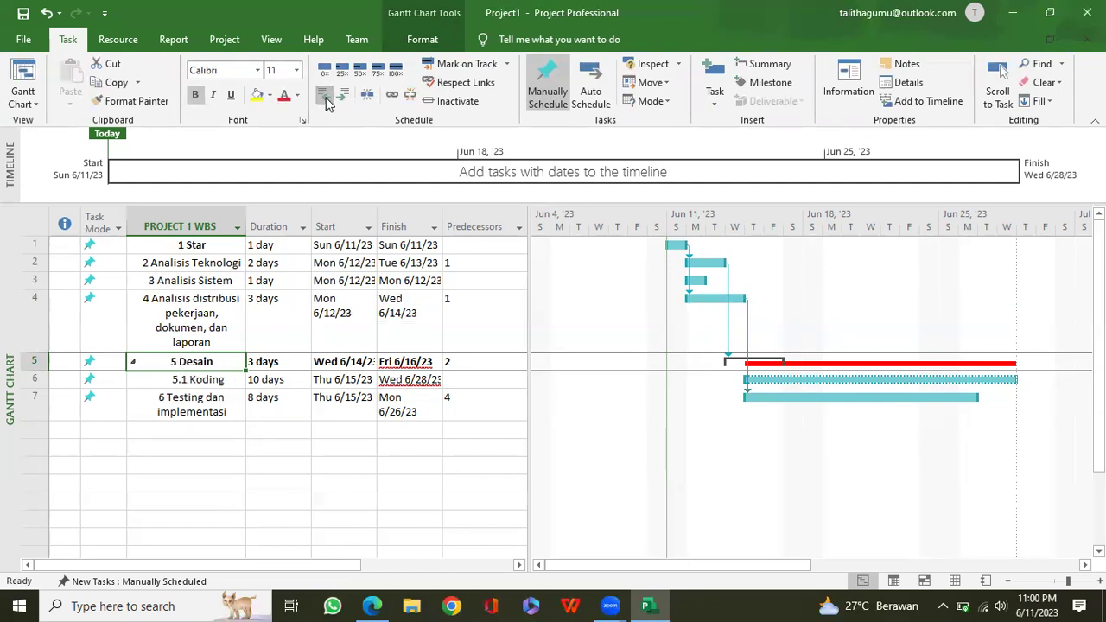
left_click(326, 102)
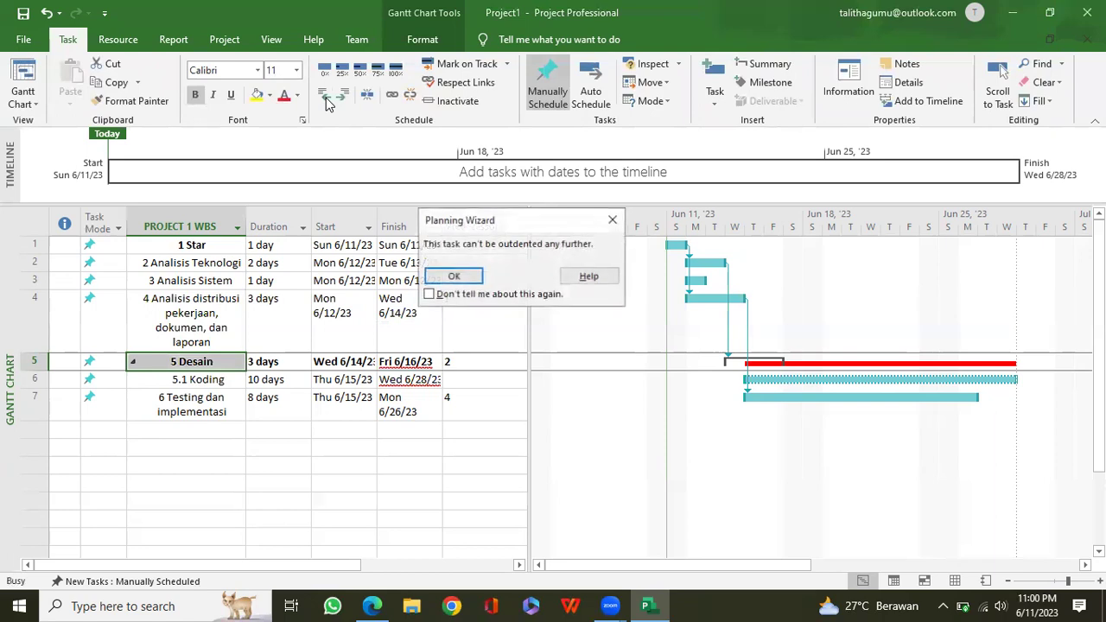
left_click(612, 217)
Step: Outdent the Koding subtask to the top level and try to outdent it once more
left_click(236, 378)
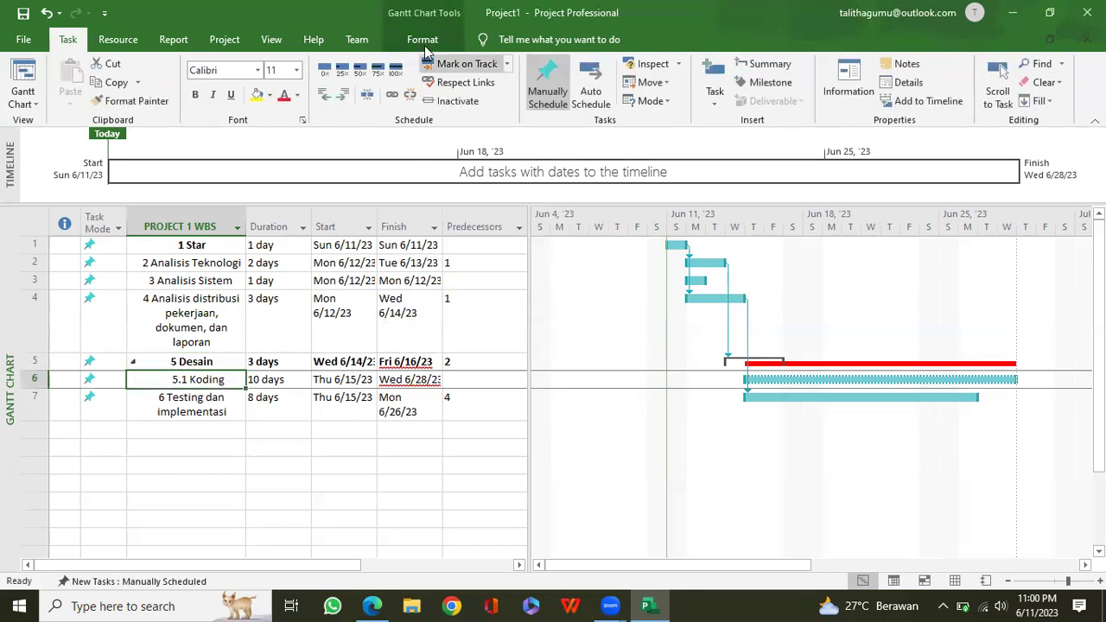
left_click(326, 96)
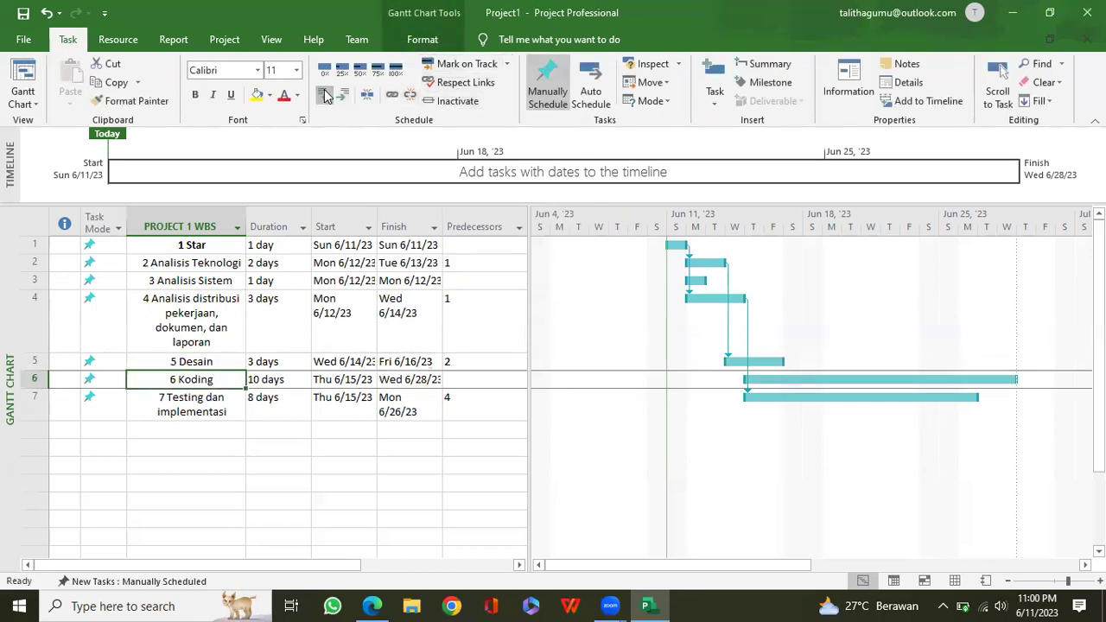
left_click(325, 96)
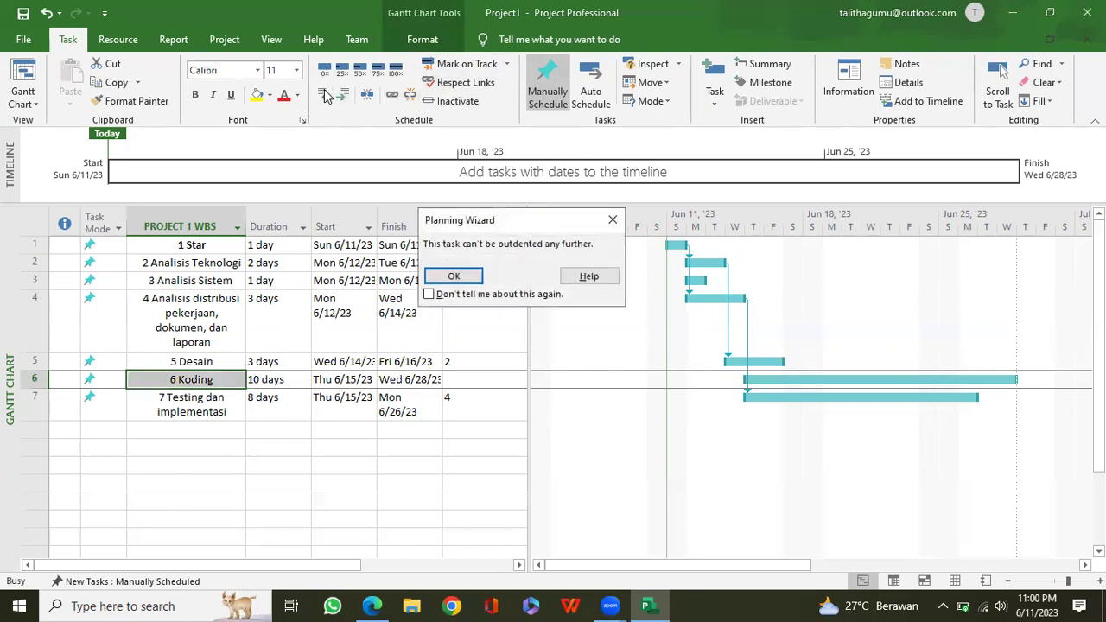
left_click(613, 217)
Step: Indent the Desain task to make it a subtask of Analisis distribusi pekerjaan, dokumen, dan laporan
left_click(219, 246)
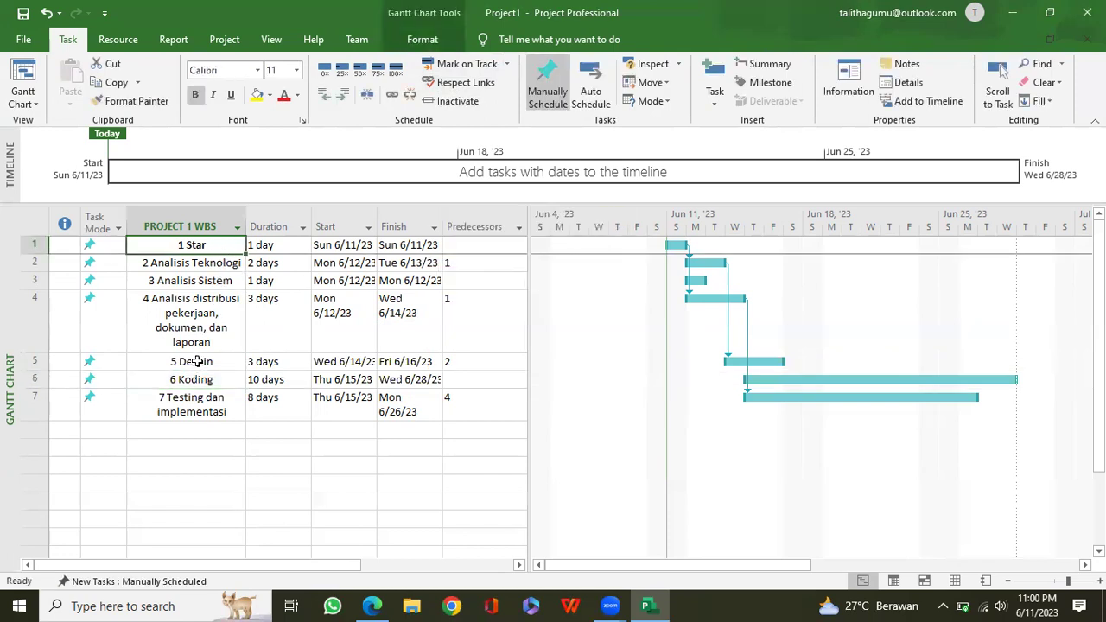
left_click(180, 311)
left_click(178, 363)
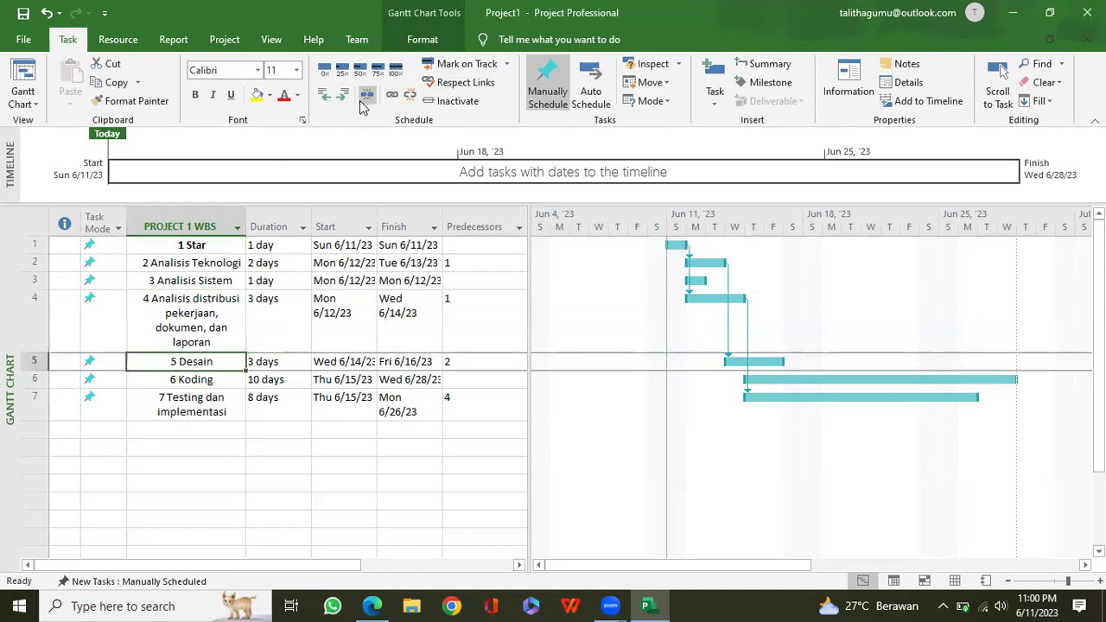
left_click(344, 98)
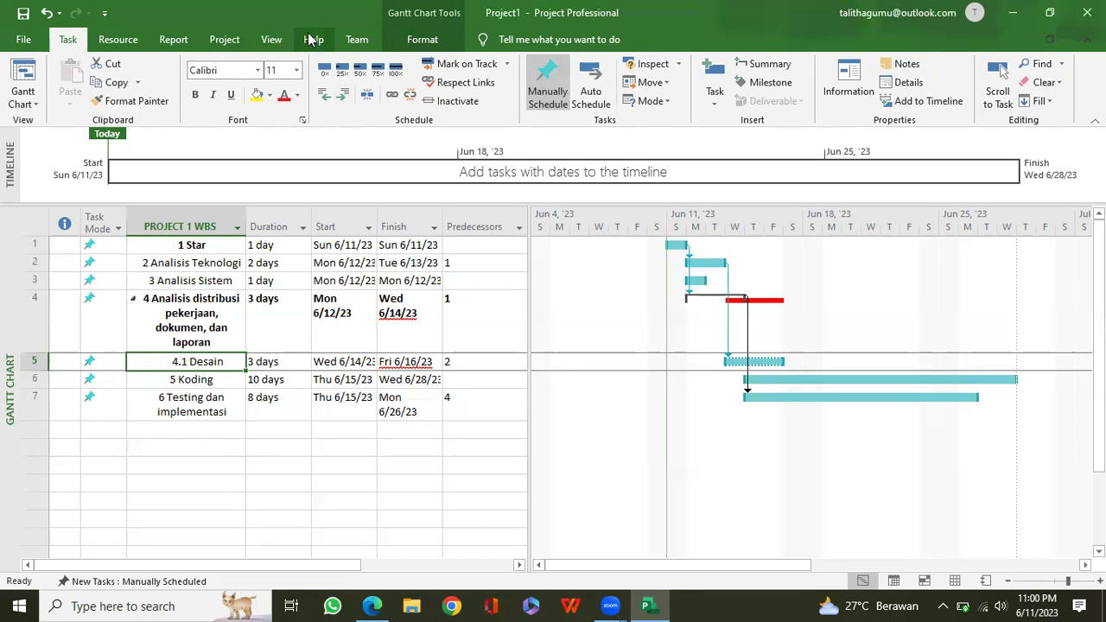
left_click(652, 600)
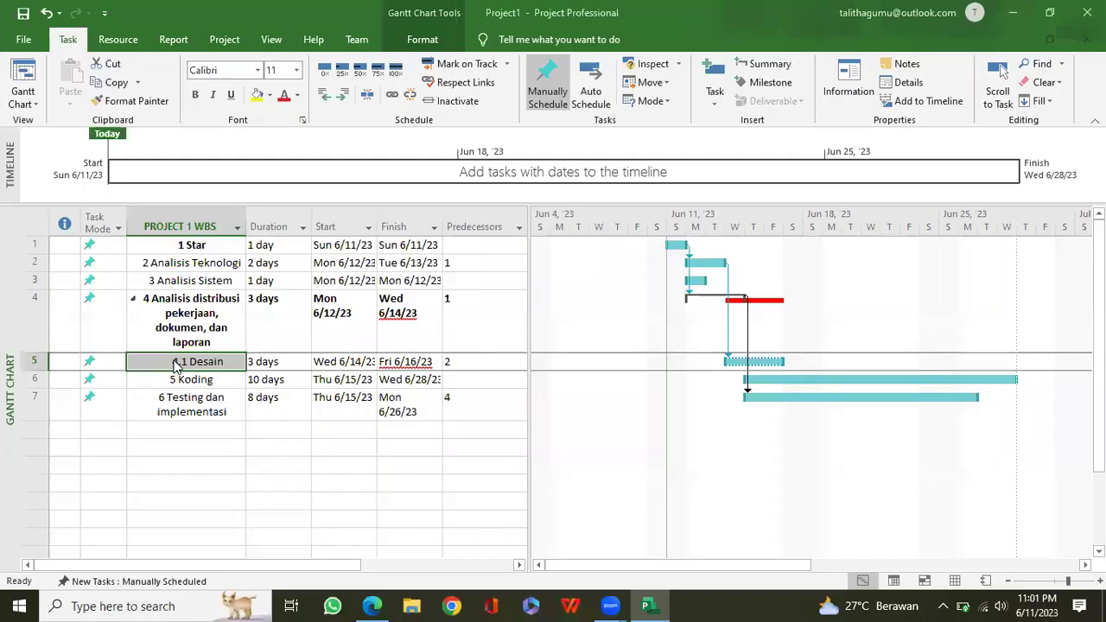
left_click(175, 362)
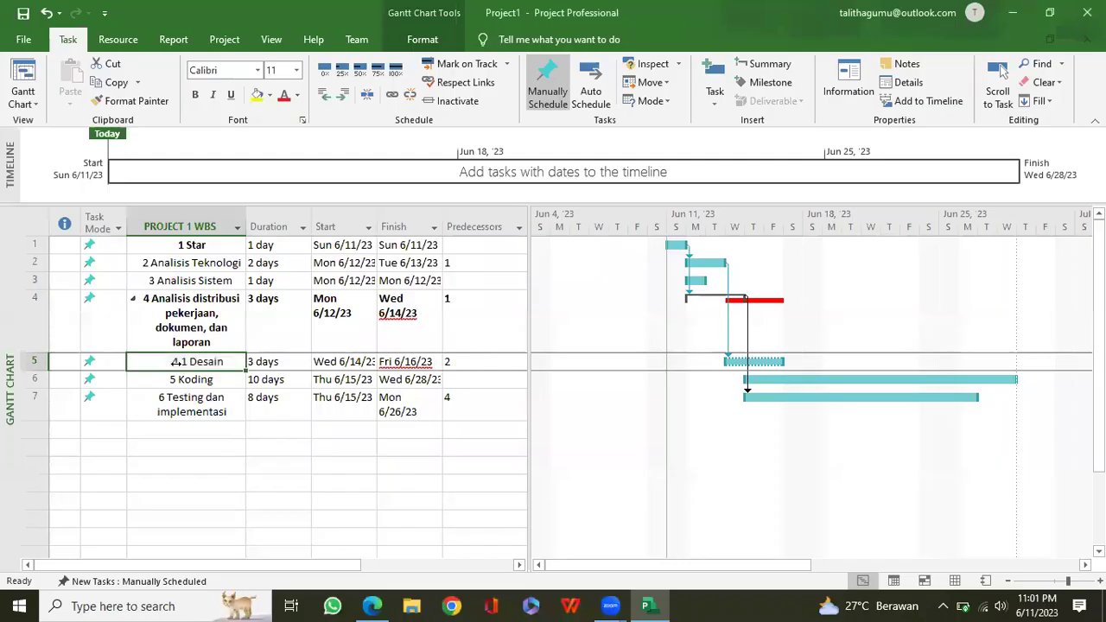
left_click(181, 362)
key("Return")
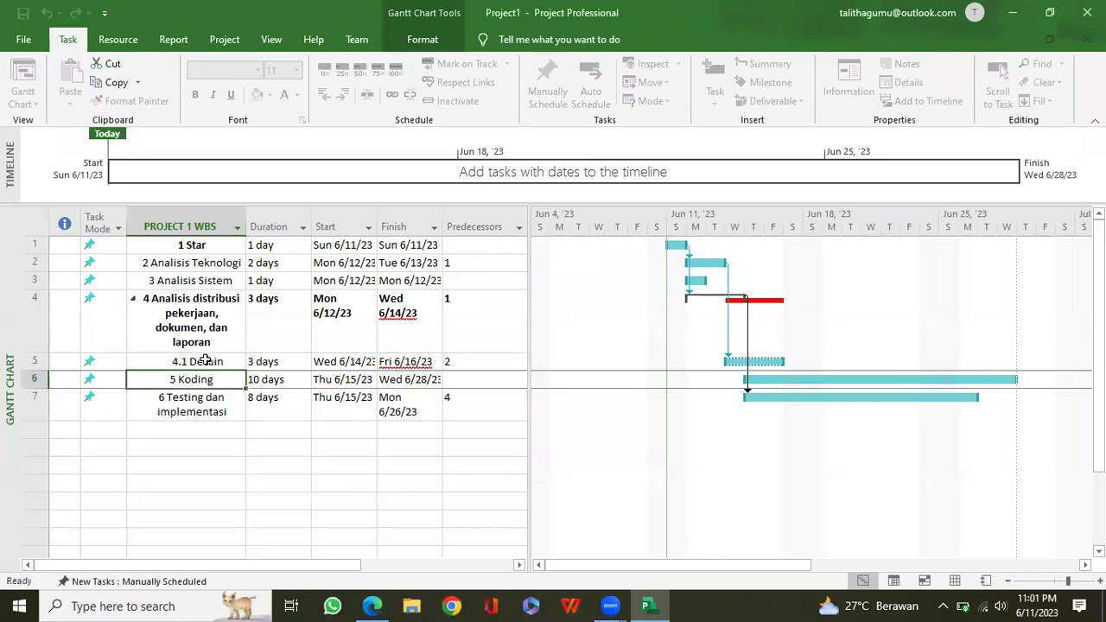
left_click(215, 361)
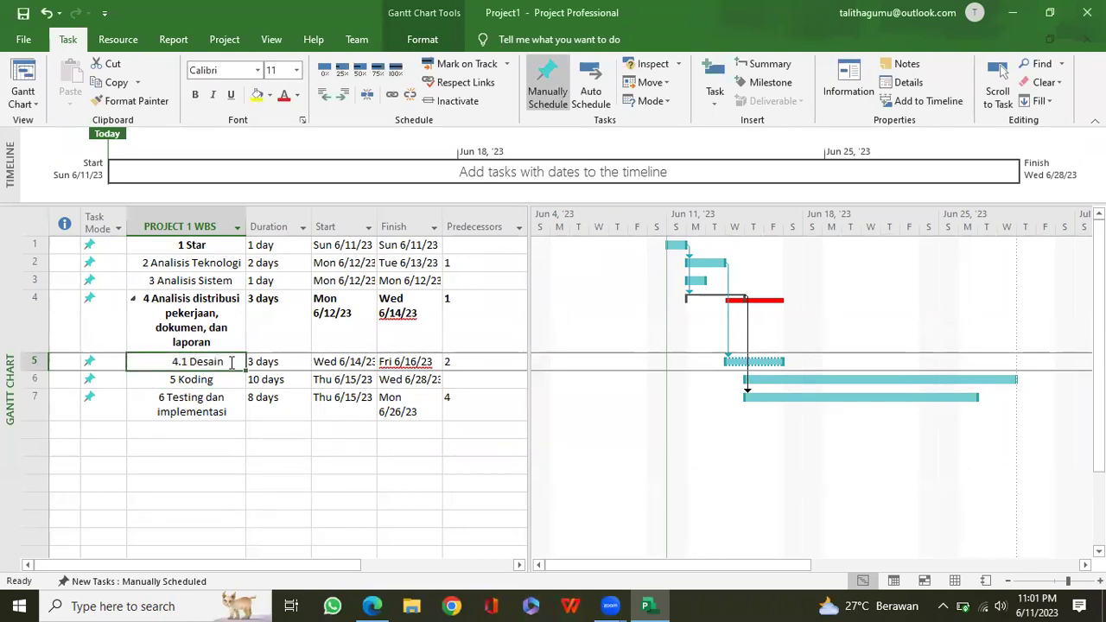
Step: Hide the outline numbers in front of the task names
right_click(230, 362)
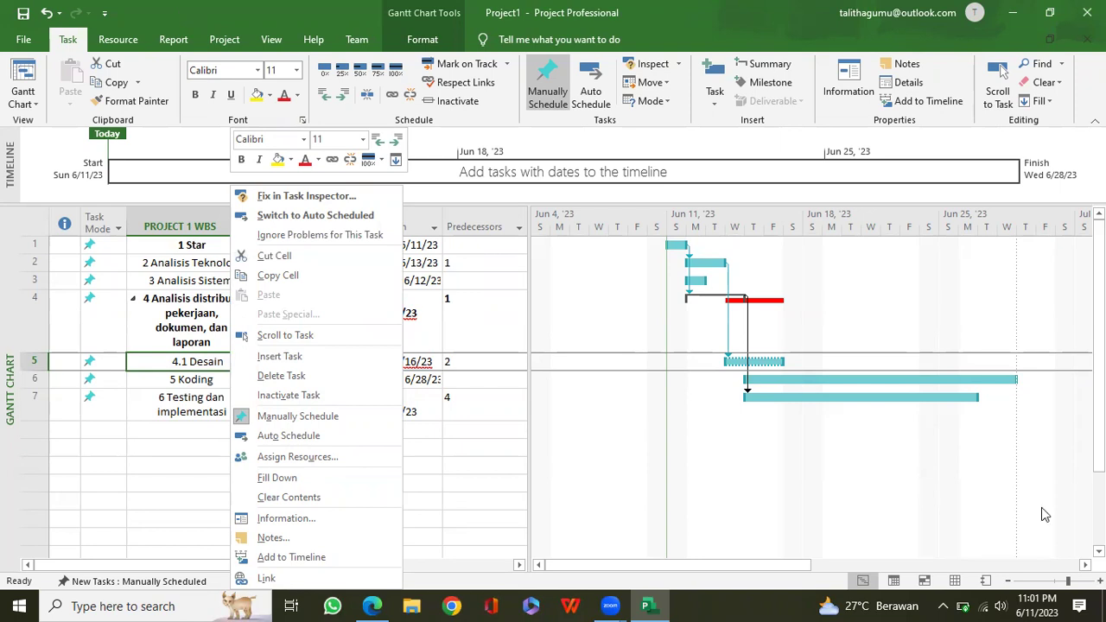
left_click(423, 39)
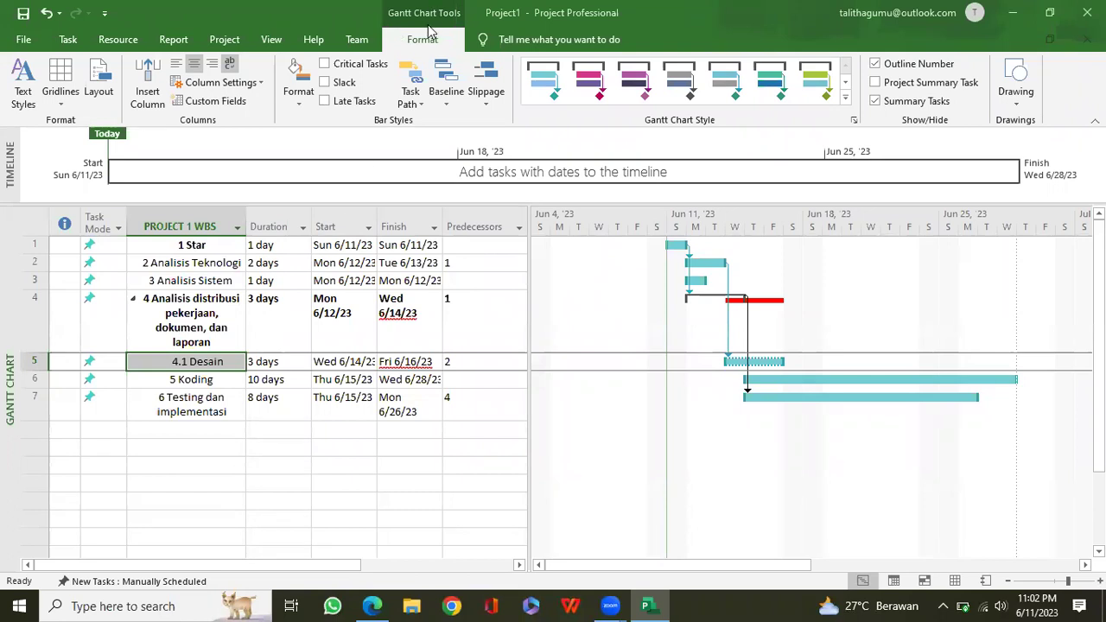
left_click(874, 65)
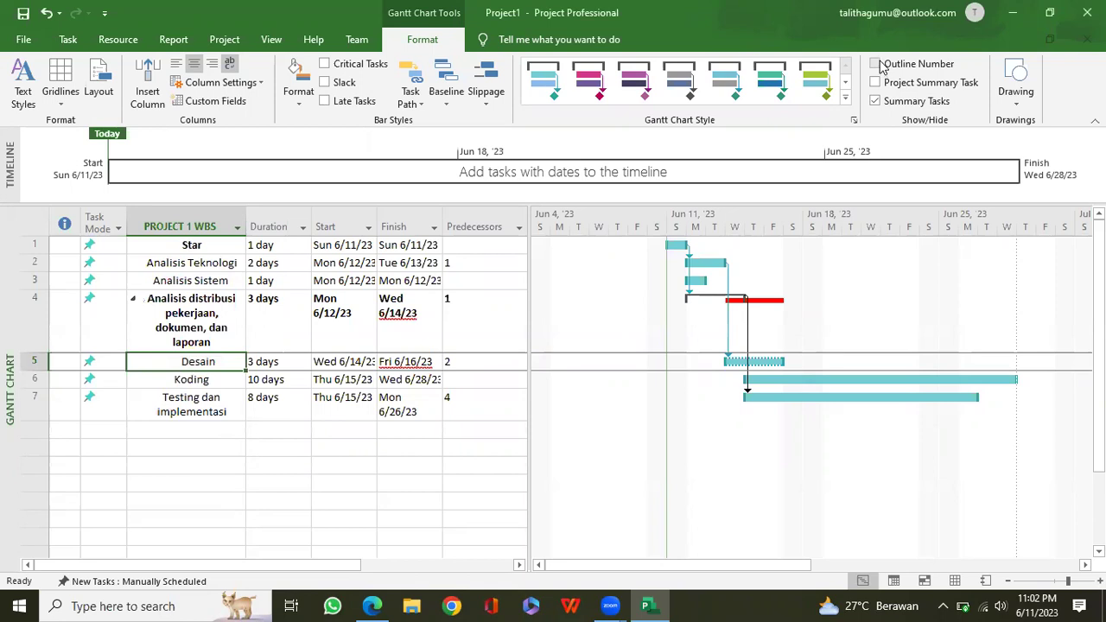
Step: Set both the title alignment and the data alignment of the PROJECT 1 WBS column to Left
left_click(237, 228)
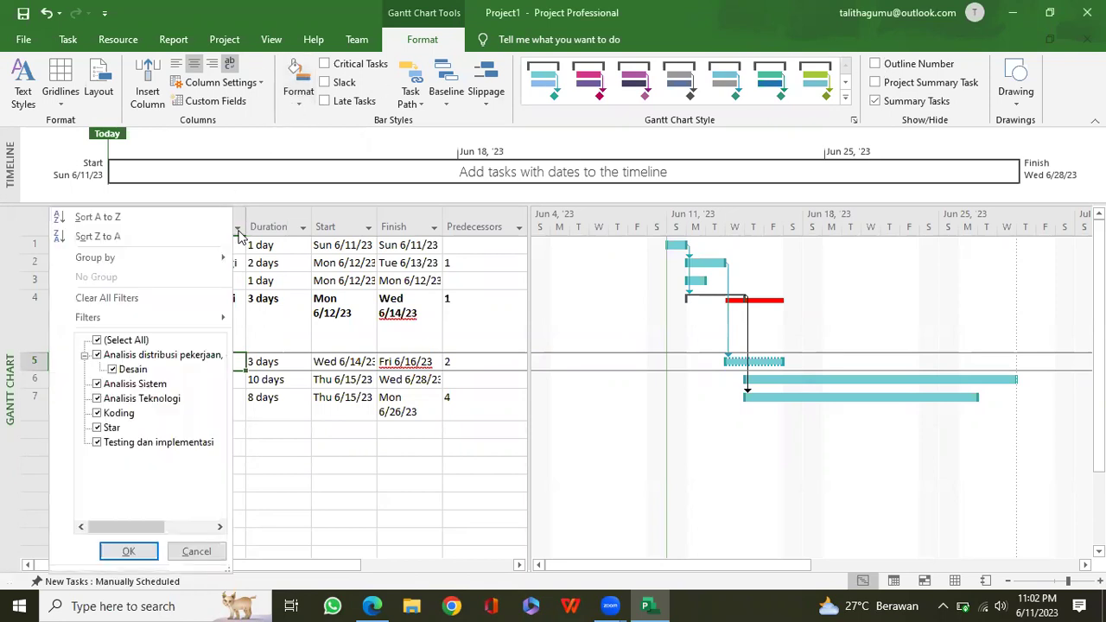
left_click(238, 229)
right_click(229, 226)
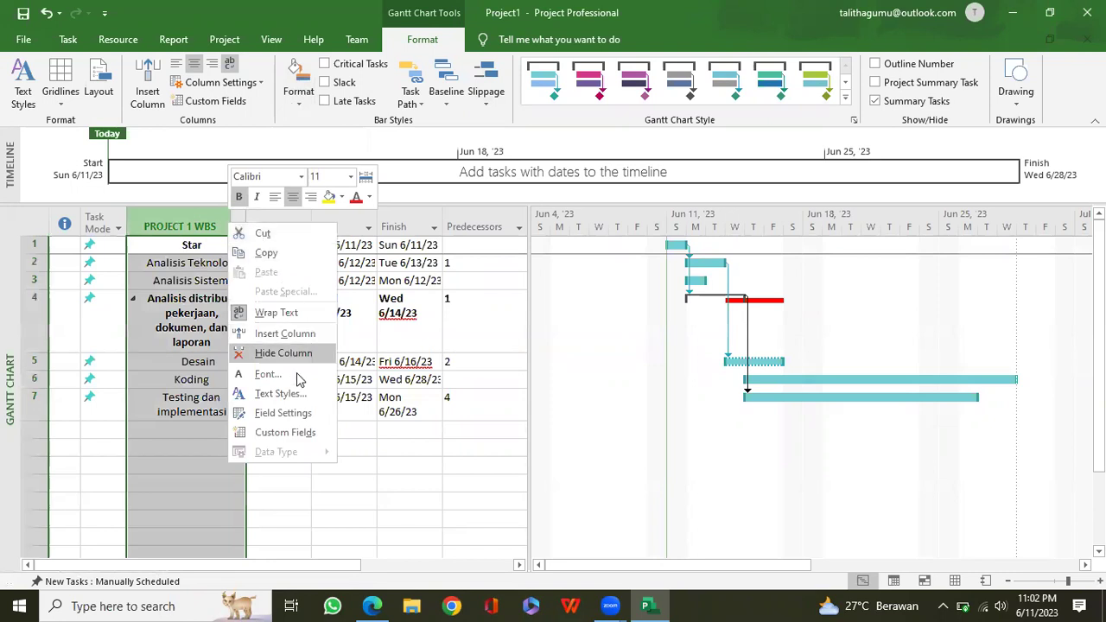
left_click(298, 413)
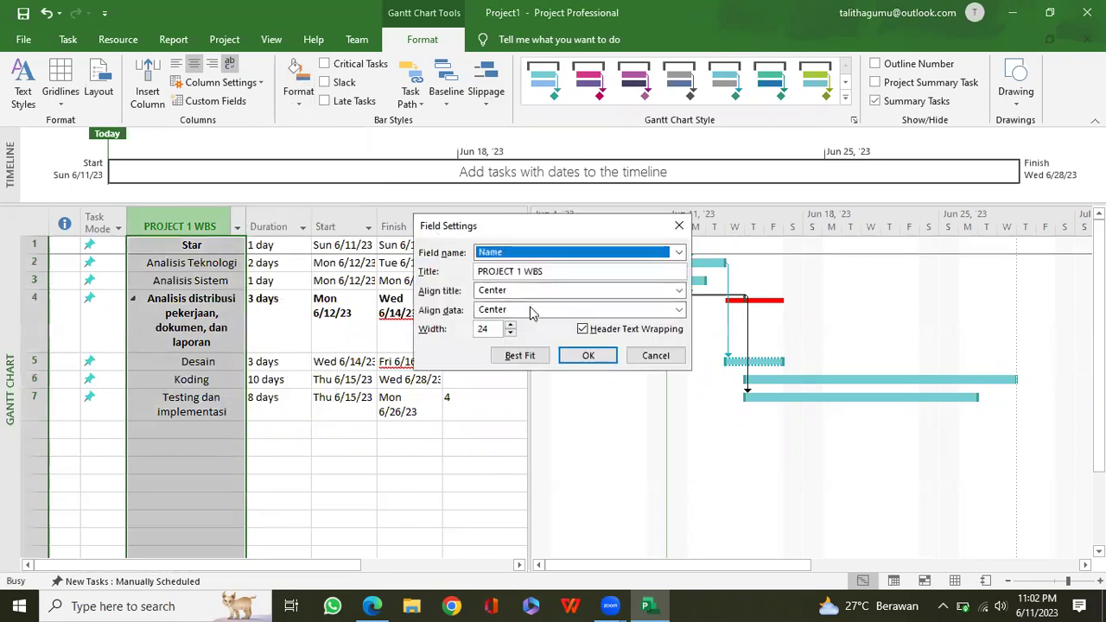
left_click(526, 292)
left_click(488, 316)
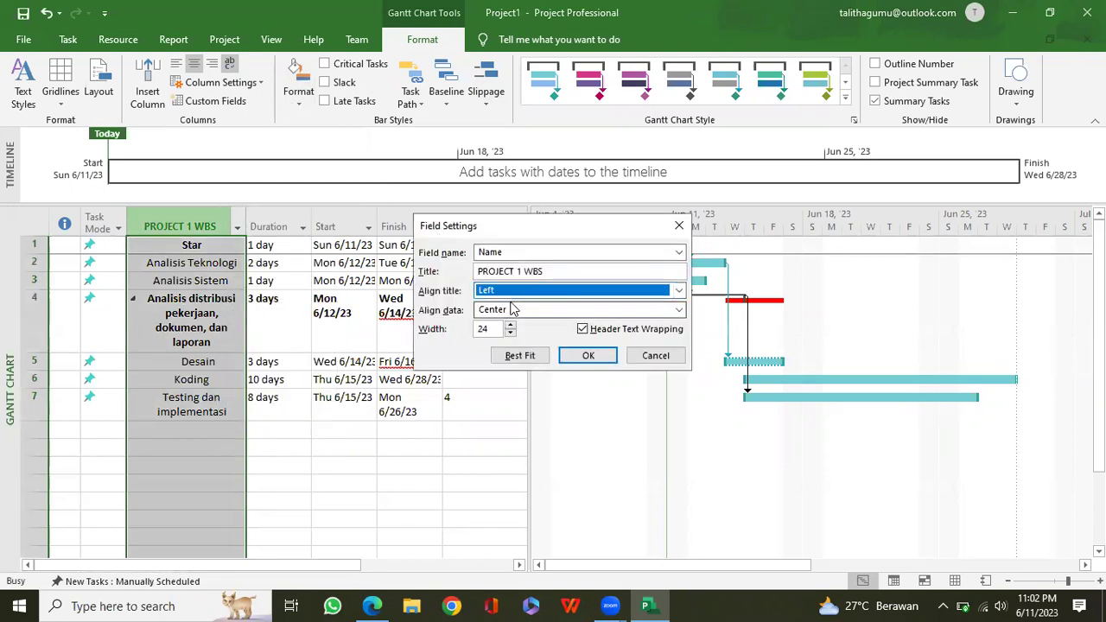
left_click(513, 309)
left_click(496, 337)
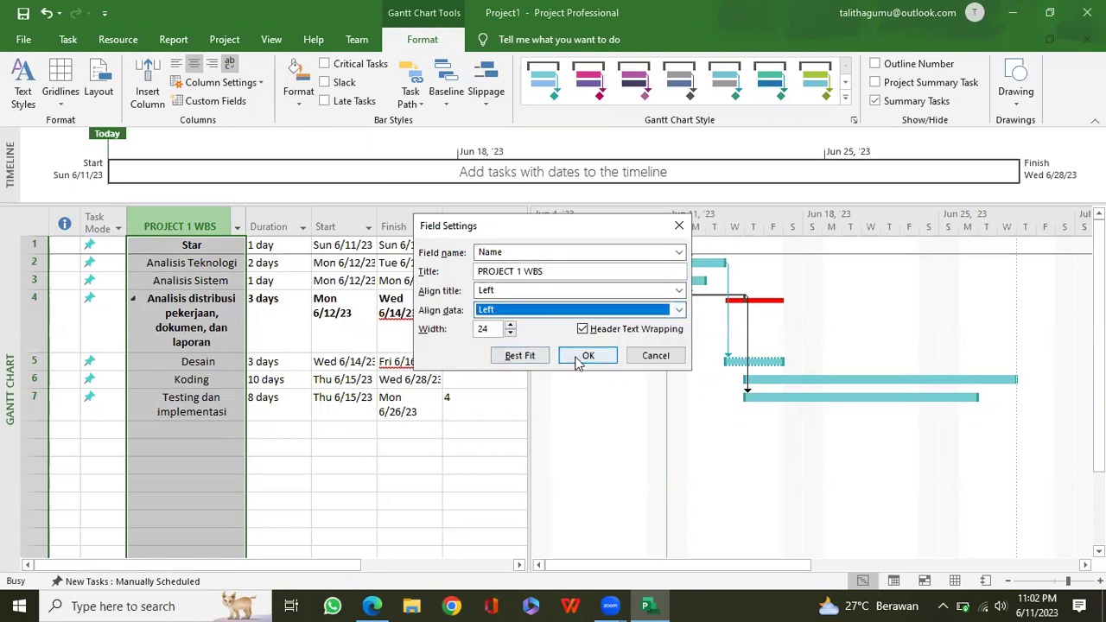
left_click(586, 356)
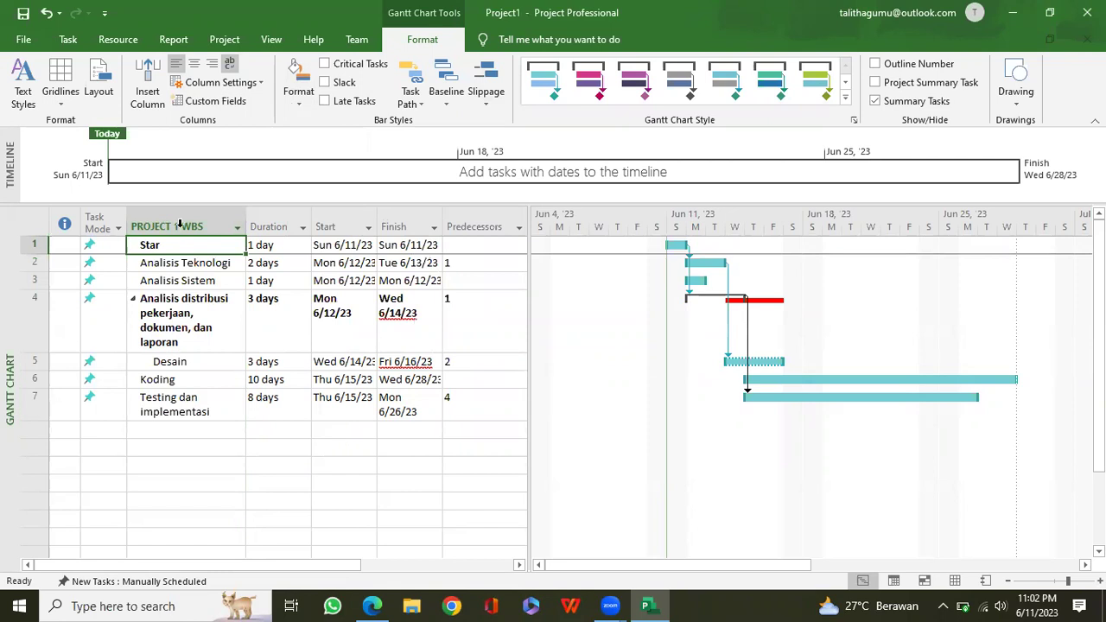
Step: Open the Save As dialog for storing the project file in the Documents folder on this PC
left_click(24, 41)
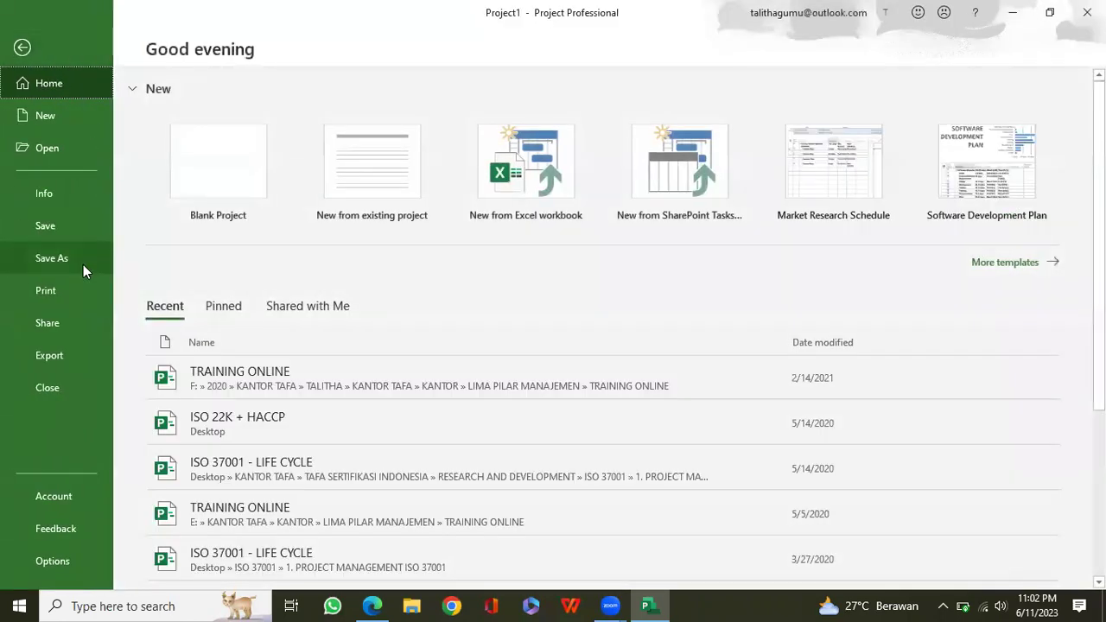
left_click(83, 264)
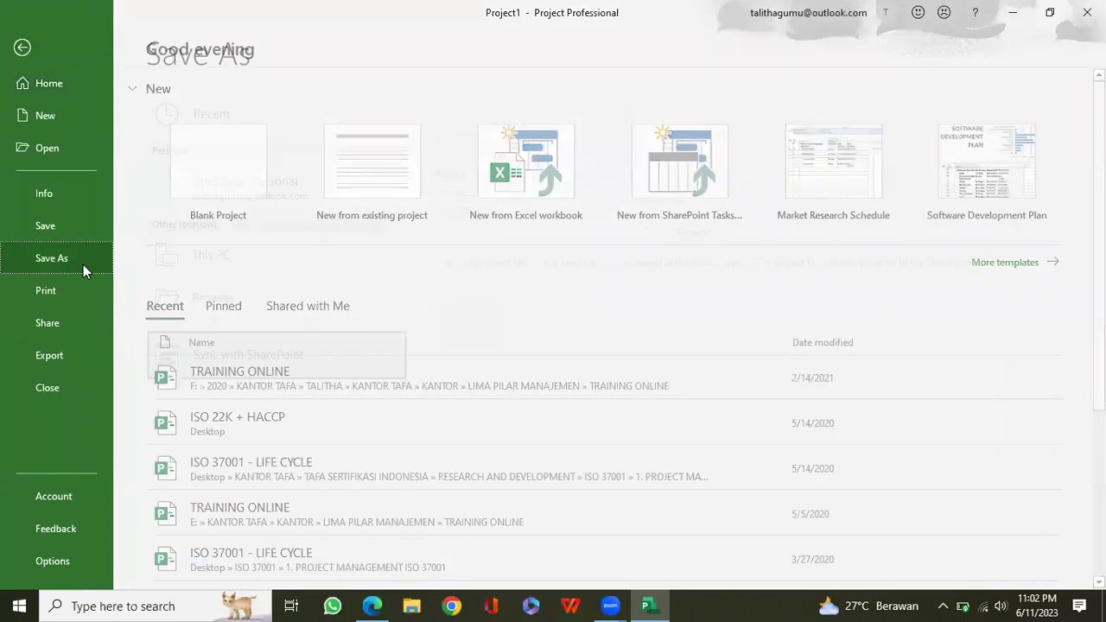
left_click(301, 262)
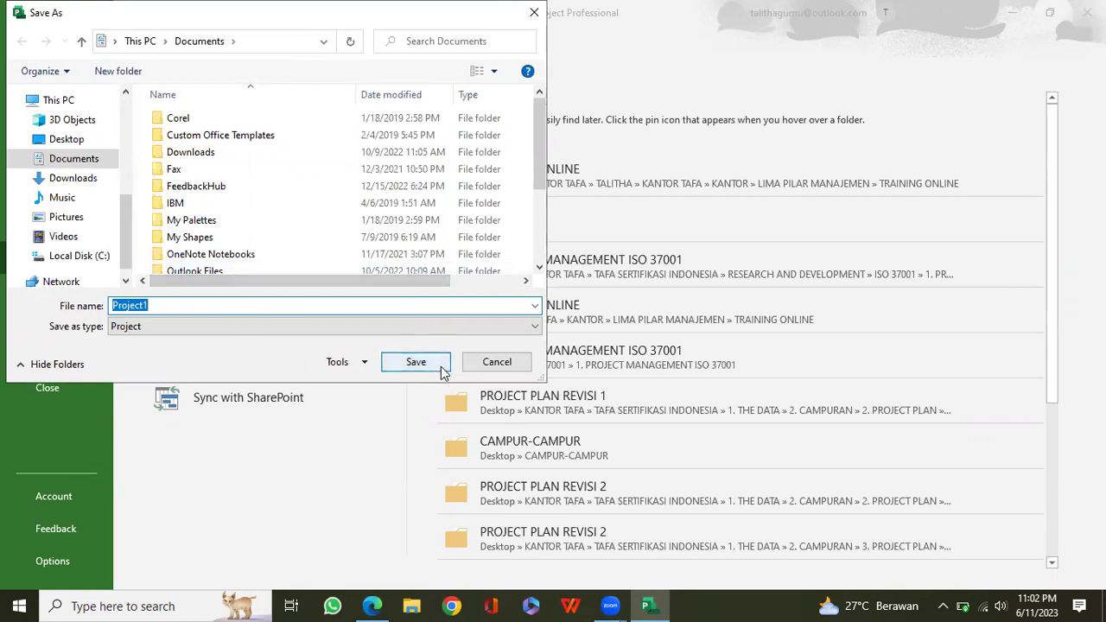
left_click(788, 593)
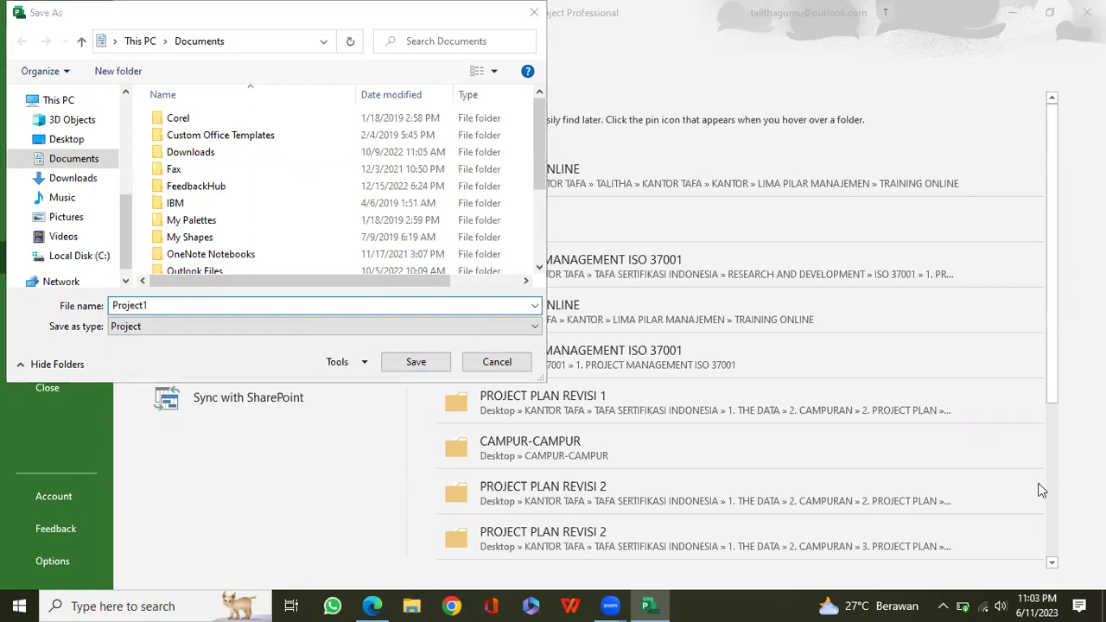